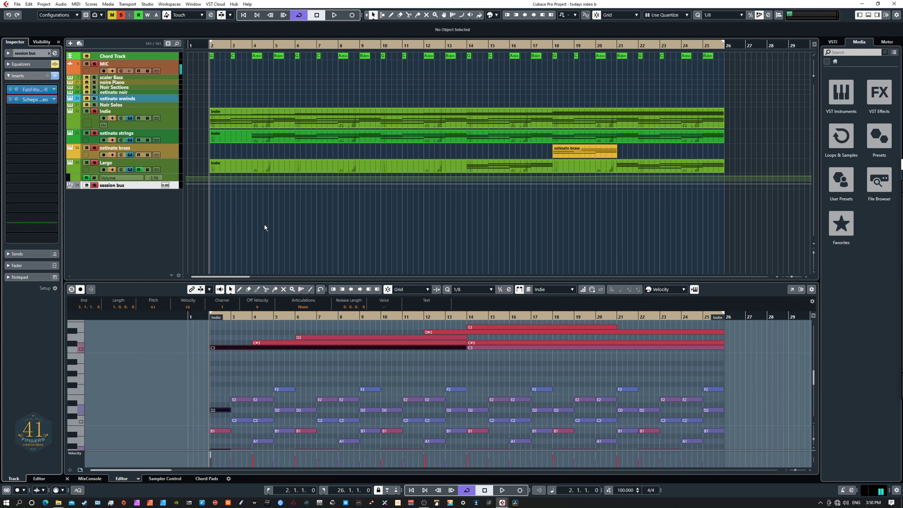
Step: Play the arrangement from bar 2 to about bar 25 and enlarge the note editor area while listening
key("space")
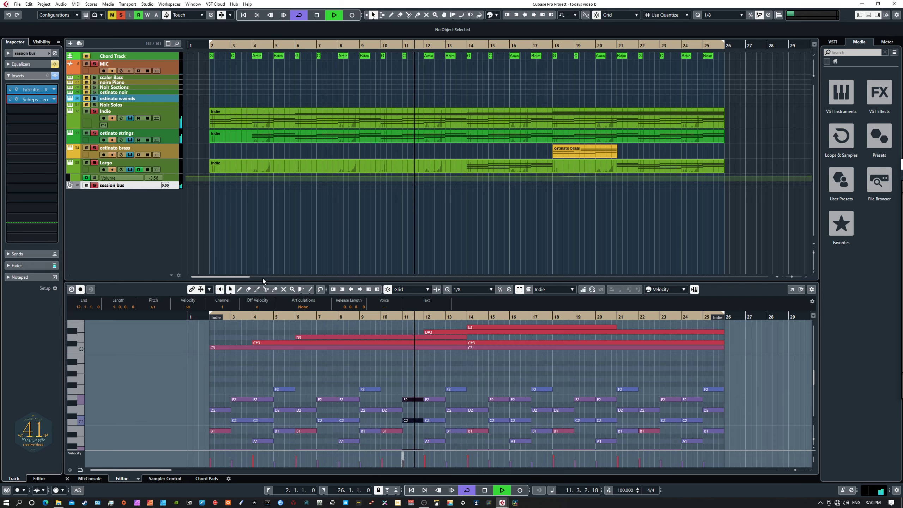
left_click_drag(260, 281, 258, 231)
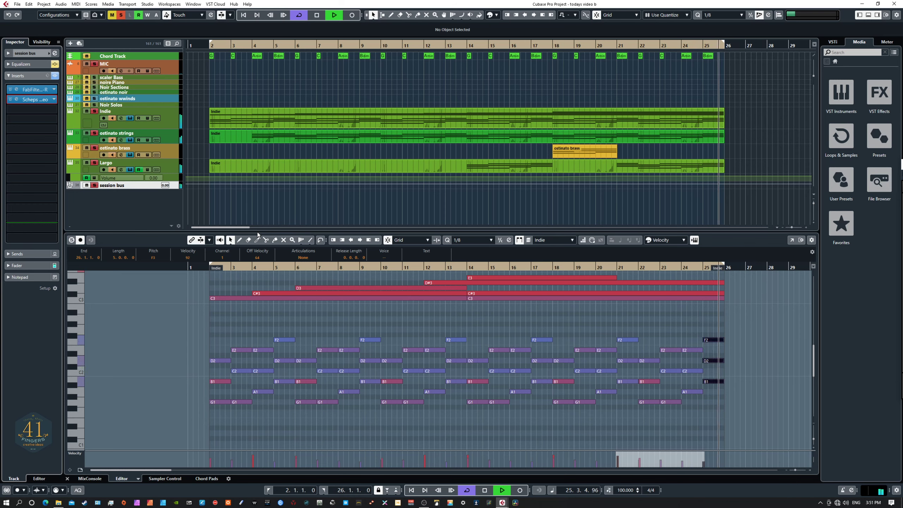
key("space")
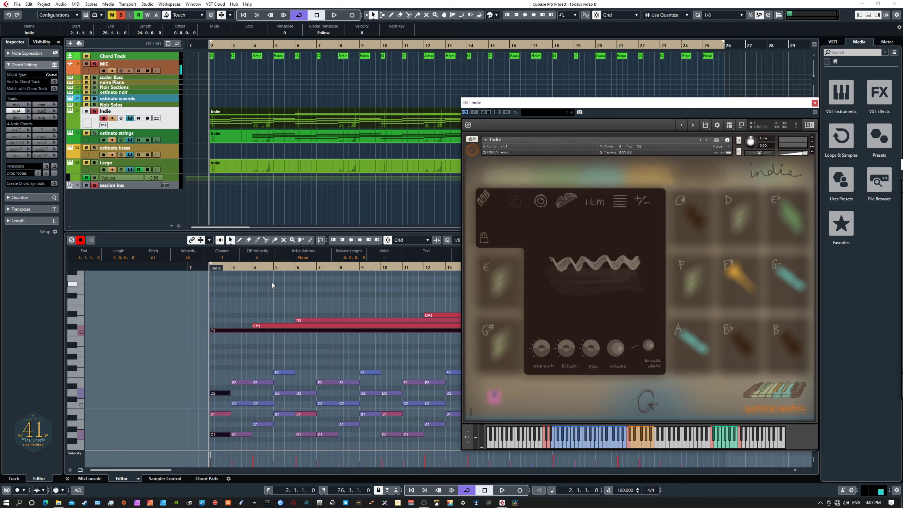
Step: Play the Indie part to about bar 9 and inspect the C slot's melodic percussion phrase under "decisions"
key("space")
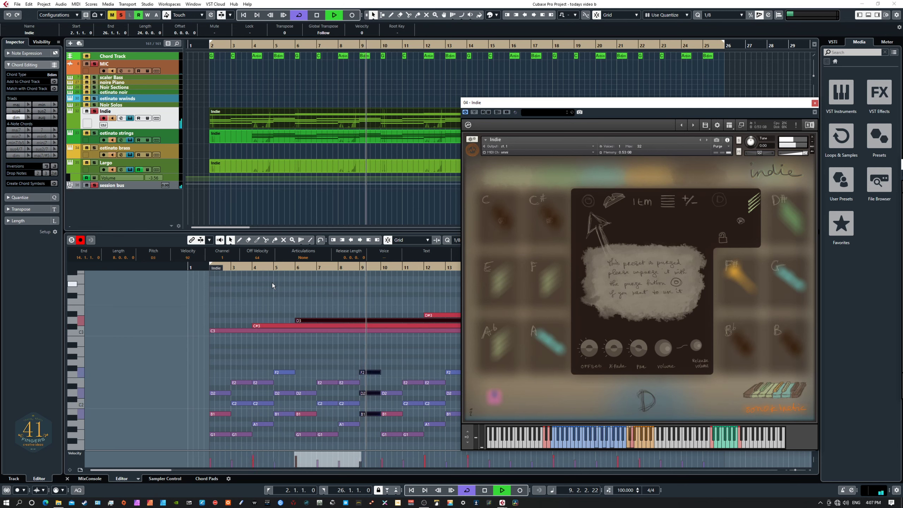
key("space")
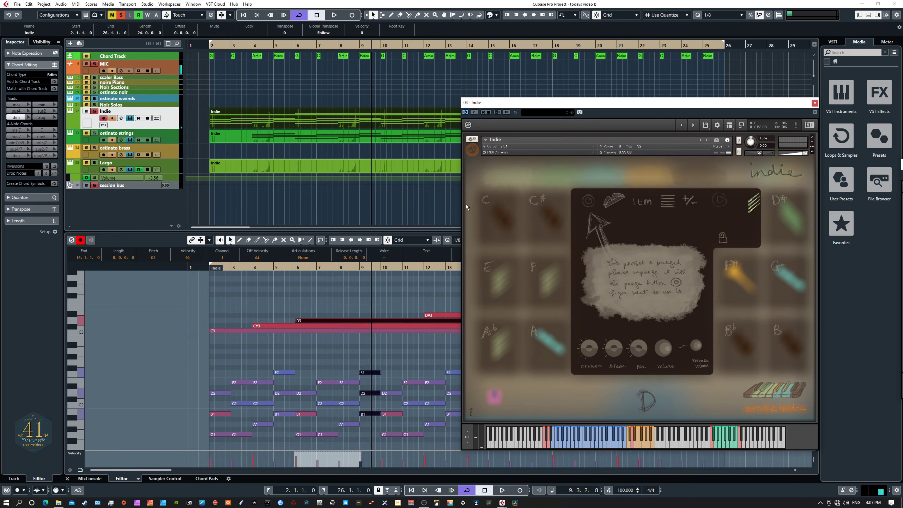
left_click(498, 216)
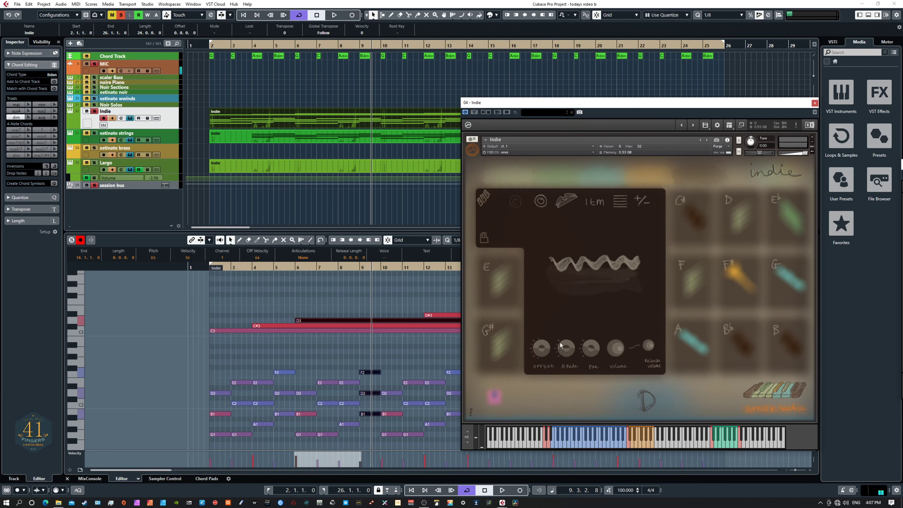
left_click(606, 261)
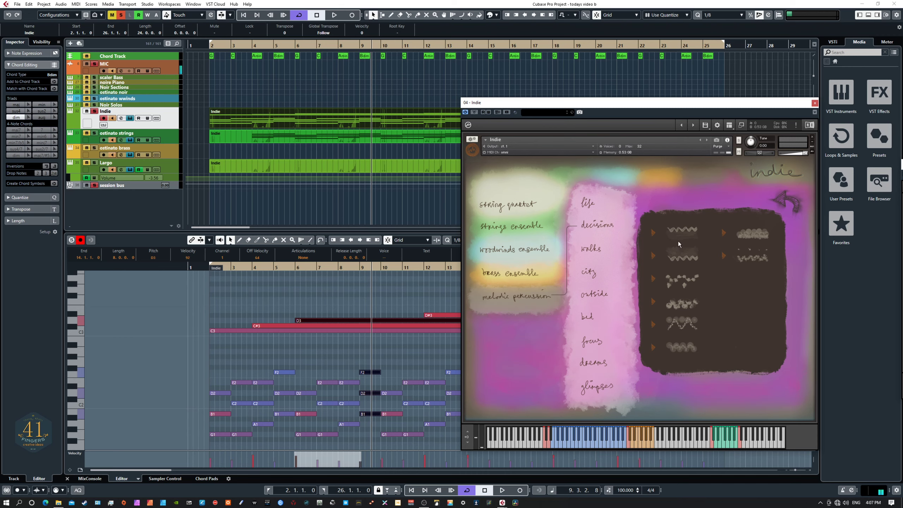
left_click(653, 232)
left_click(791, 202)
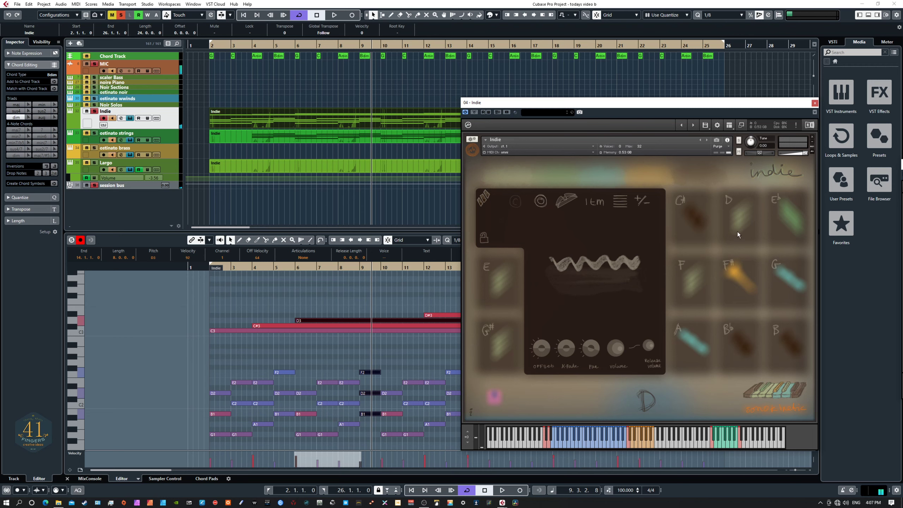
Step: Inspect the C# slot's melodic percussion phrase under "life" and replay the Indie part from bar 2
left_click(690, 222)
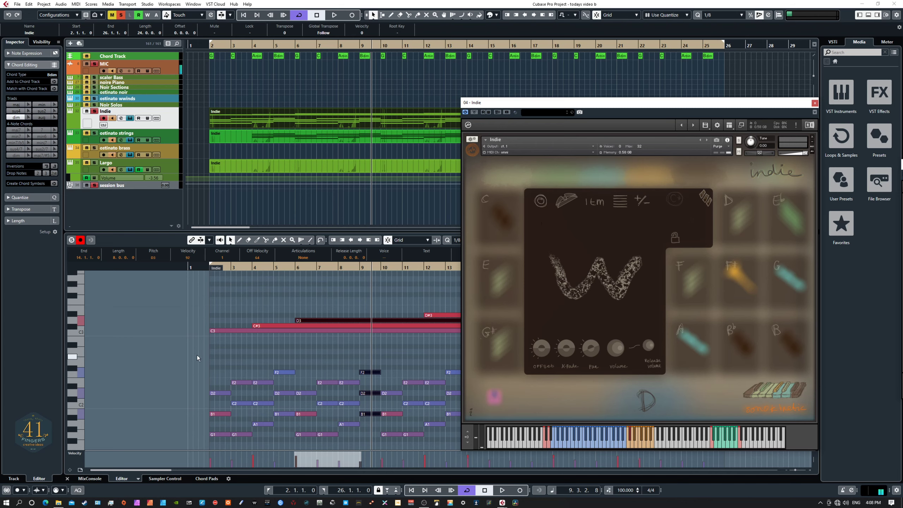
left_click_drag(197, 355, 305, 442)
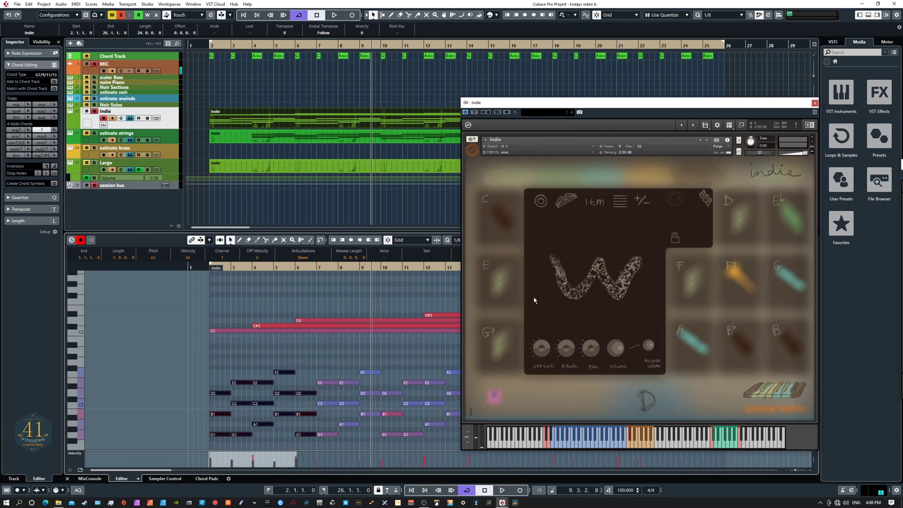
left_click(602, 278)
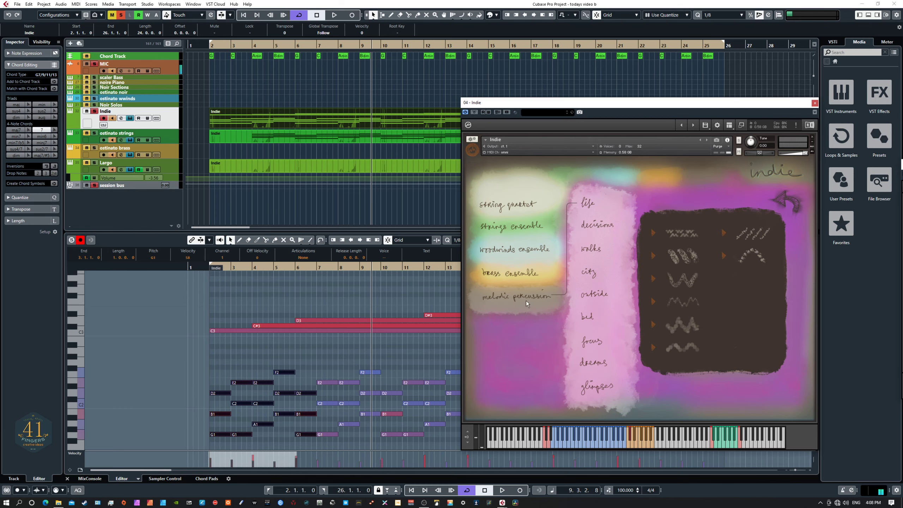
left_click(653, 280)
left_click(791, 202)
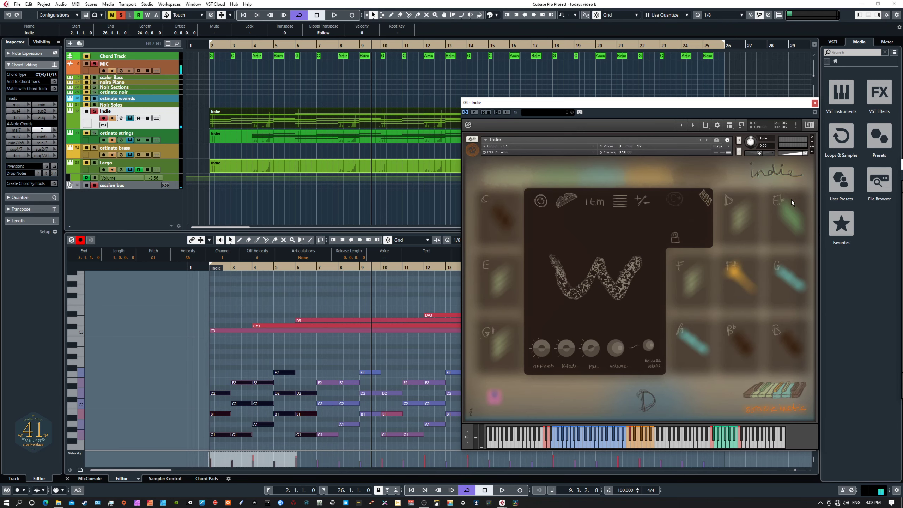
key("KP_1")
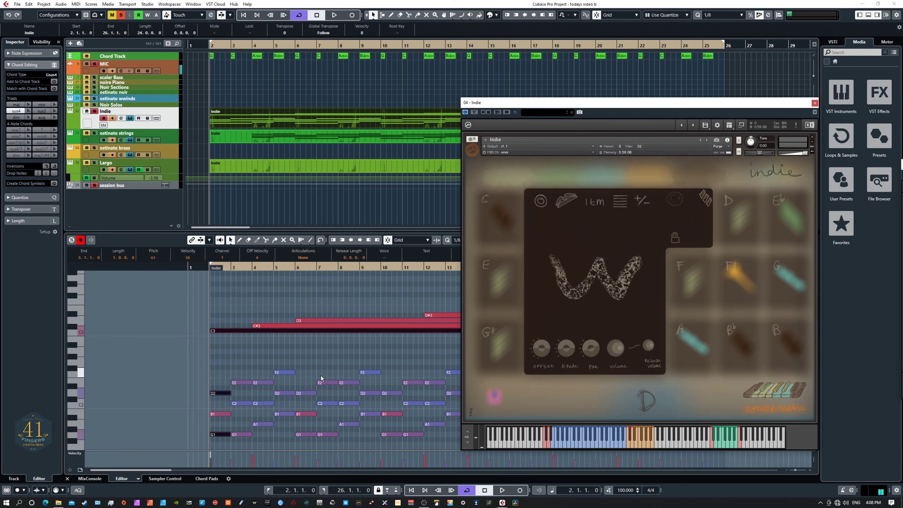
key("space")
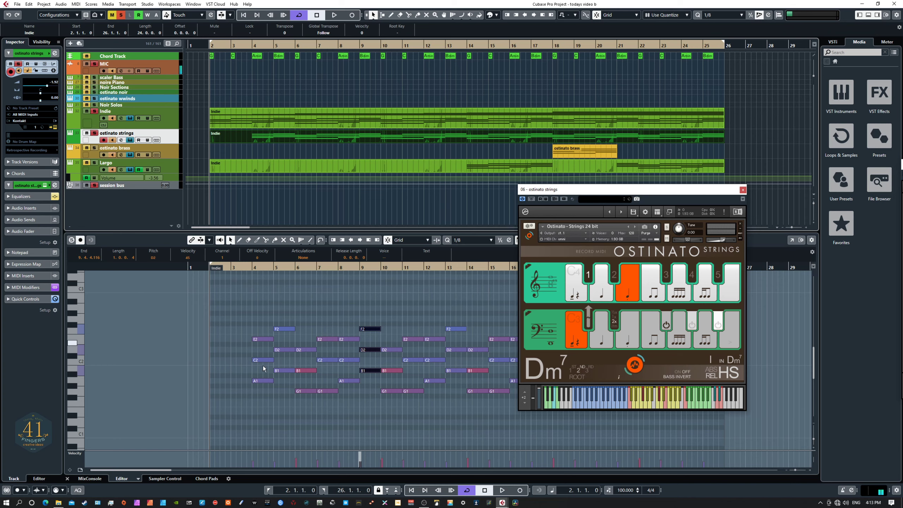
Step: Move the Ostinato Strings window clear of the chord notes and play the part from bar 2 to about bar 9
left_click_drag(558, 202, 611, 74)
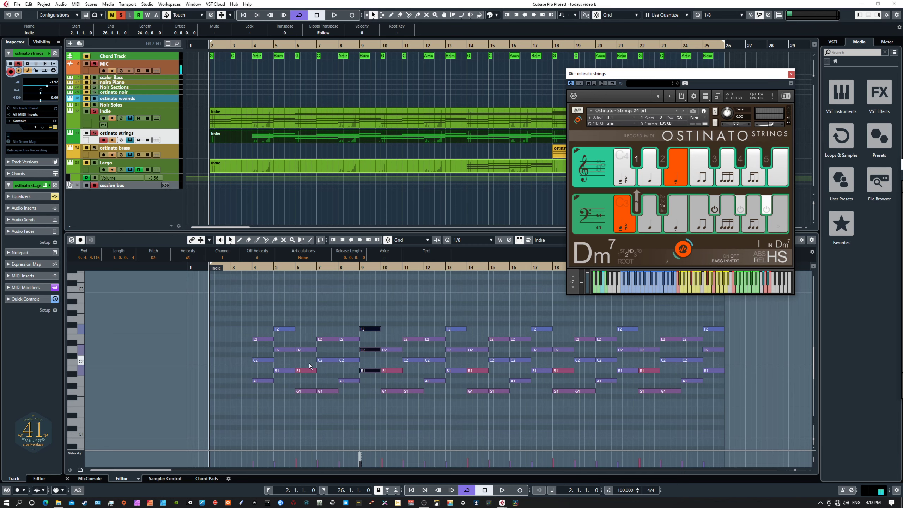
left_click(169, 138)
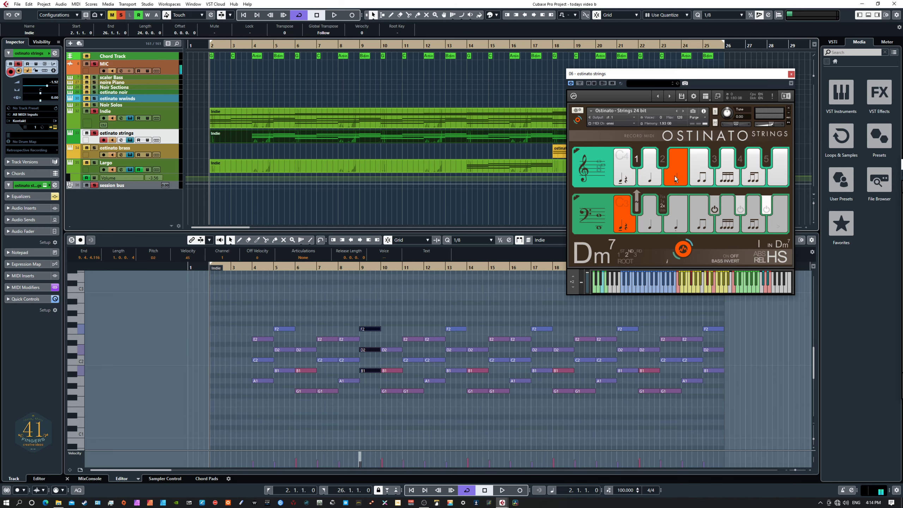
left_click_drag(626, 74, 502, 69)
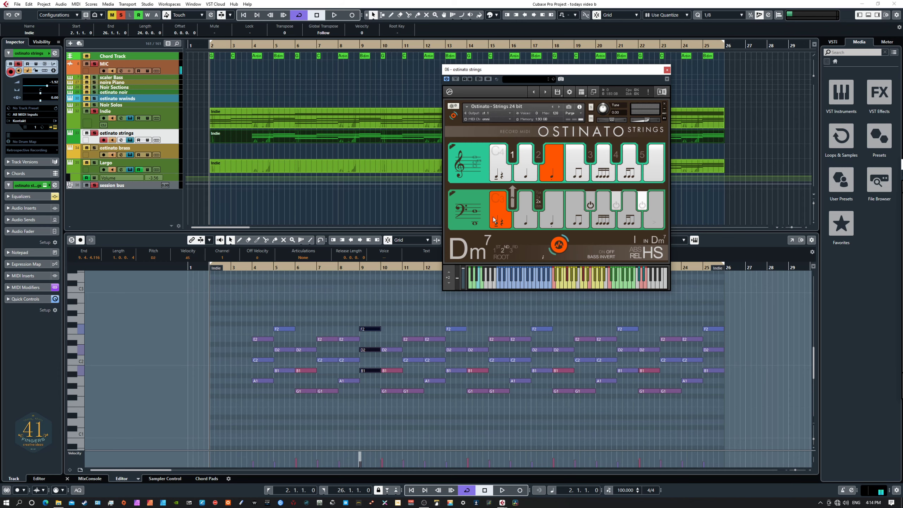
key("space")
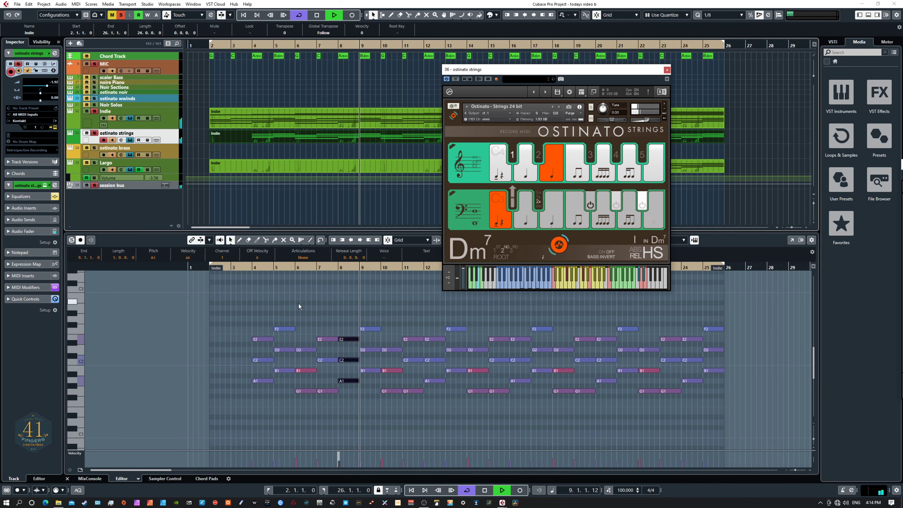
key("space")
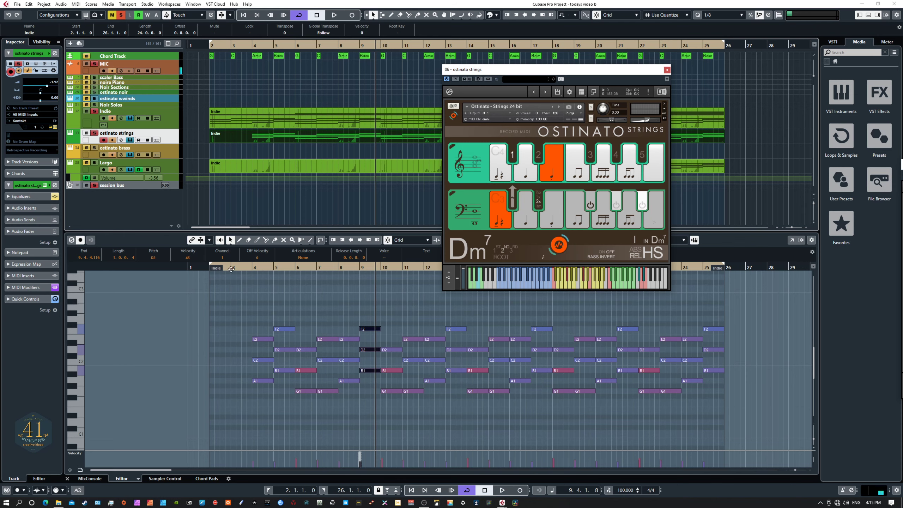
Step: Open the Indie track's instrument and inspect the D slot's string quartet phrase under "glimpses"
left_click(168, 120)
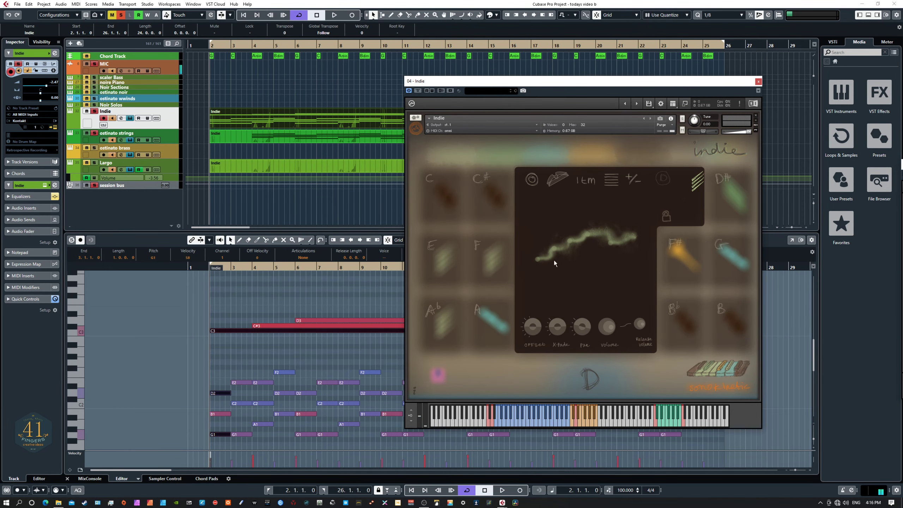
left_click(580, 245)
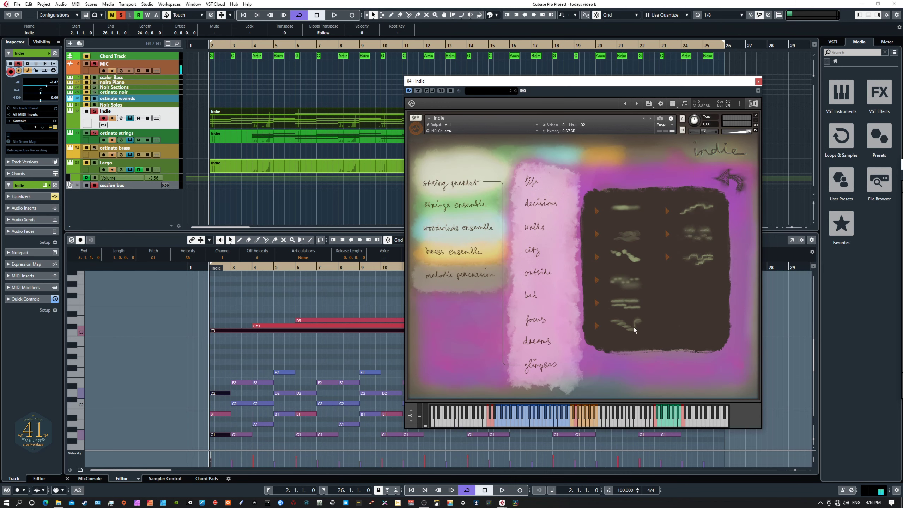
left_click(668, 211)
left_click(731, 177)
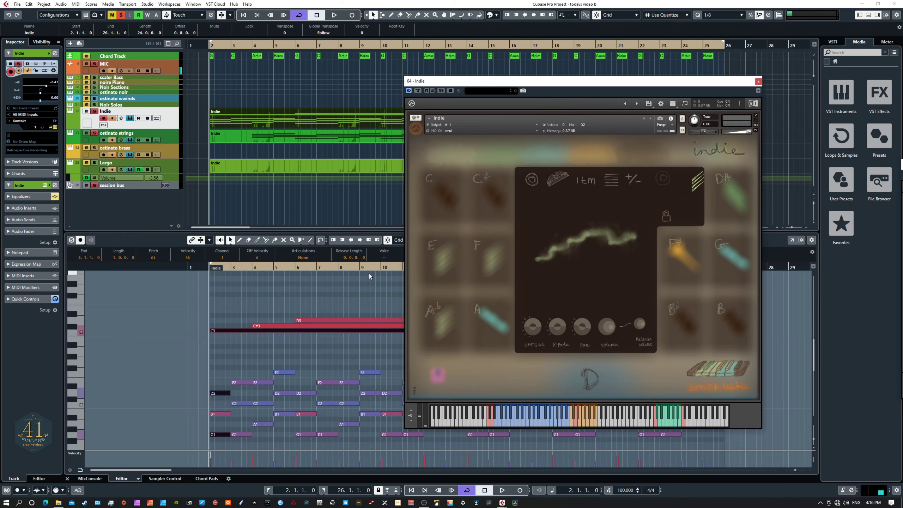
Step: Play the Indie part from bar 2 to about bar 13, moving the instrument window aside to view all its notes
key("space")
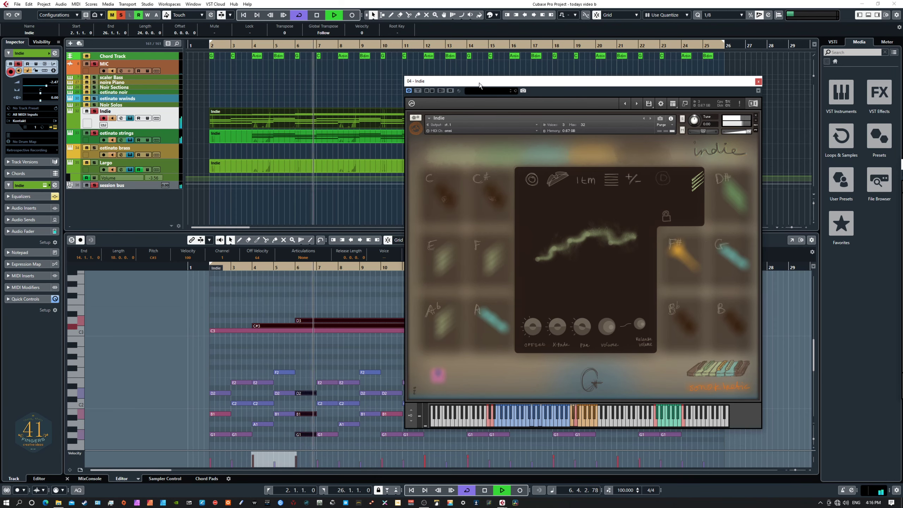
left_click_drag(480, 86, 543, 79)
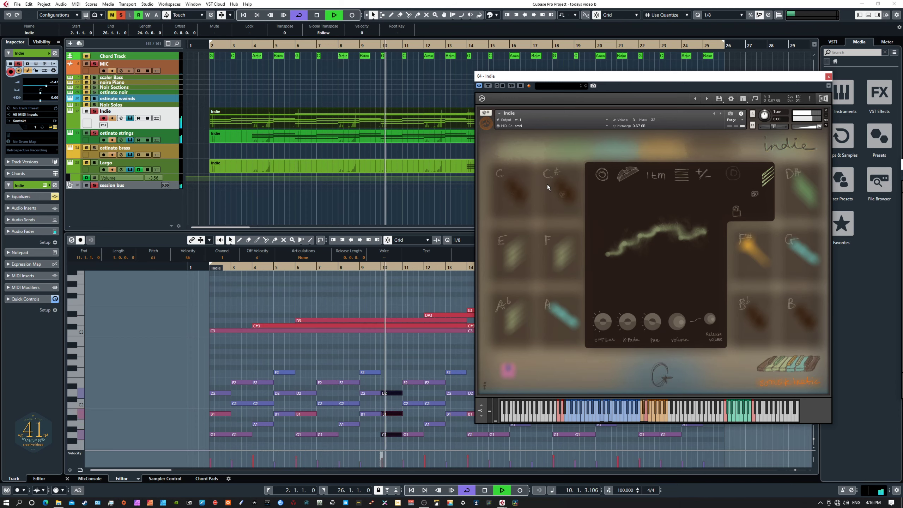
key("space")
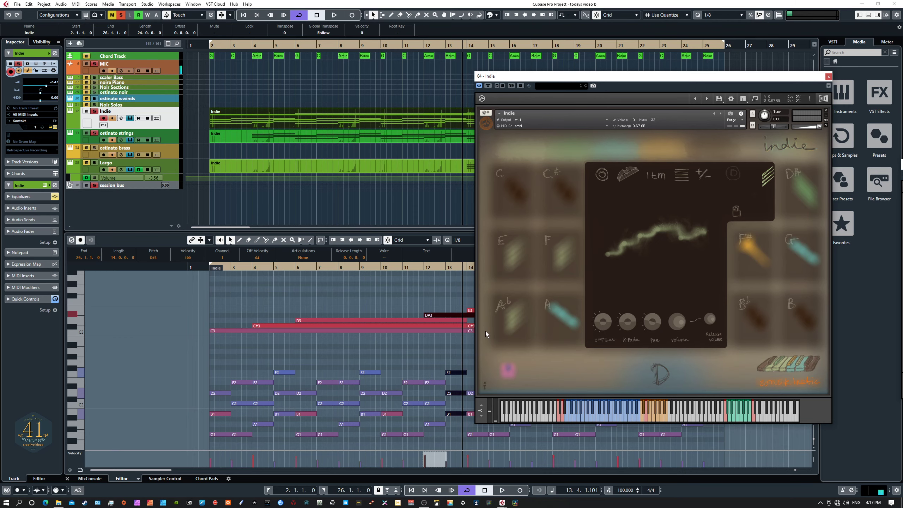
left_click_drag(522, 78, 68, 137)
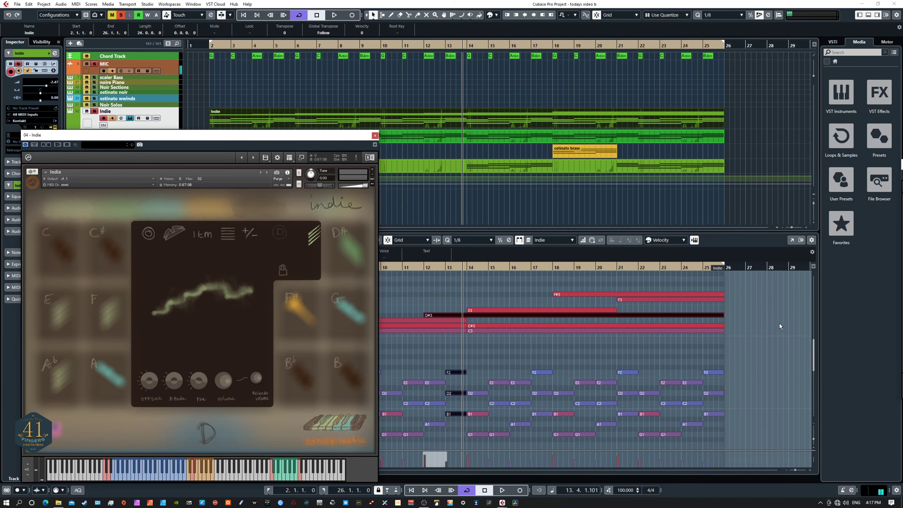
left_click_drag(184, 132, 640, 95)
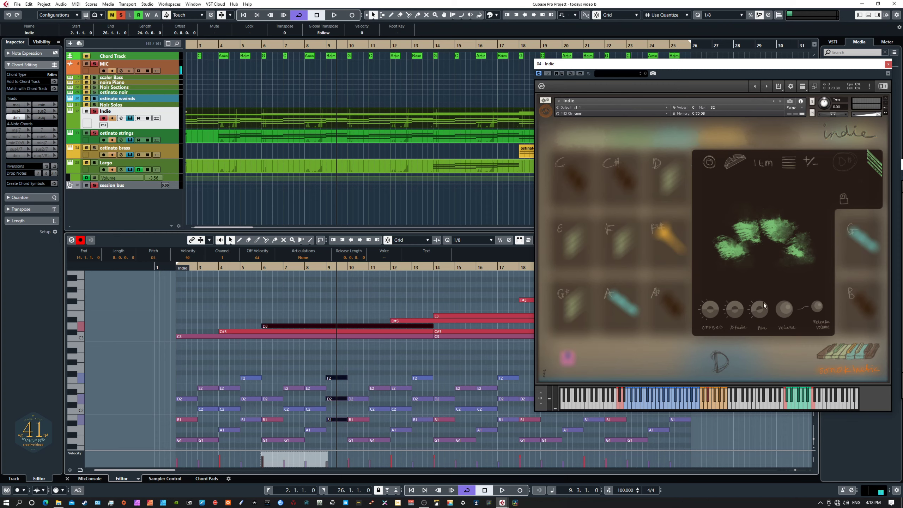
Step: Inspect the D# slot's strings ensemble phrase under "dreams" and view its MIDI notation score
left_click(757, 245)
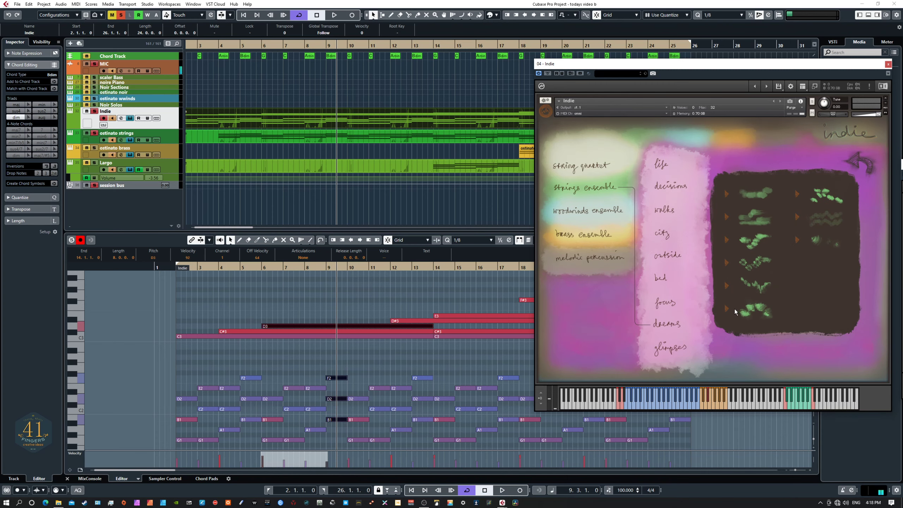
left_click(727, 308)
left_click(758, 311)
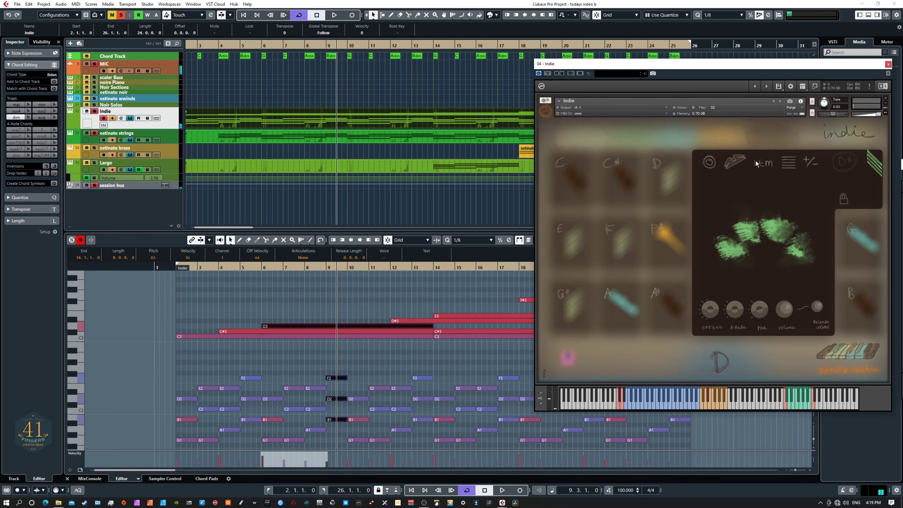
left_click(788, 166)
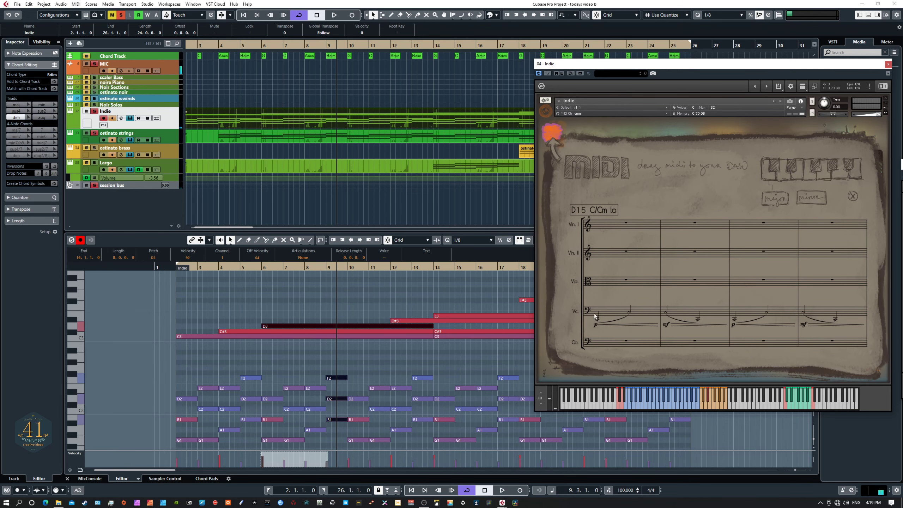
left_click(853, 197)
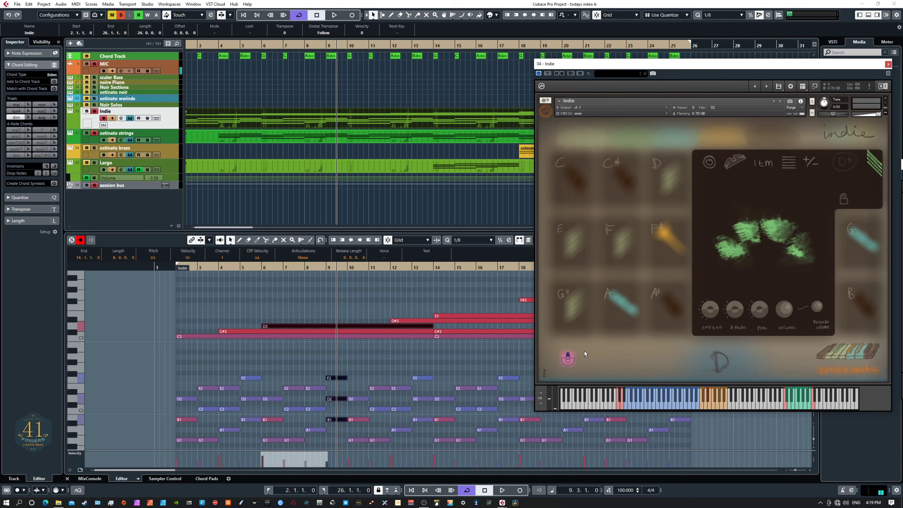
Step: Play the Indie part from about bar 9 to bar 13 and return the playback position to bar 2
double_click(328, 268)
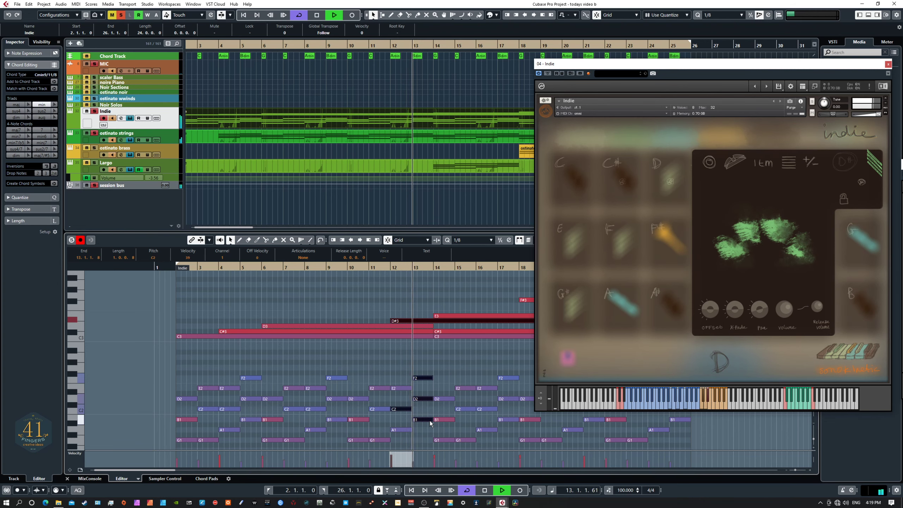
key("space")
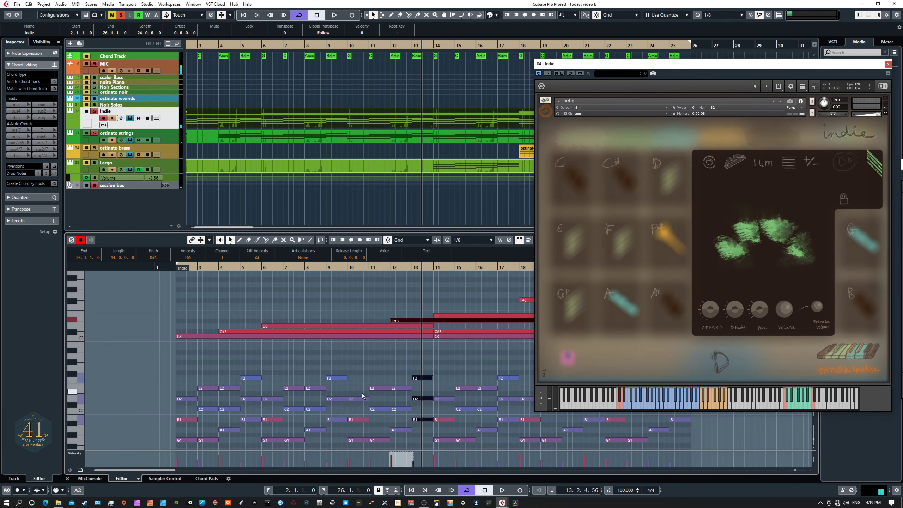
key("KP_1")
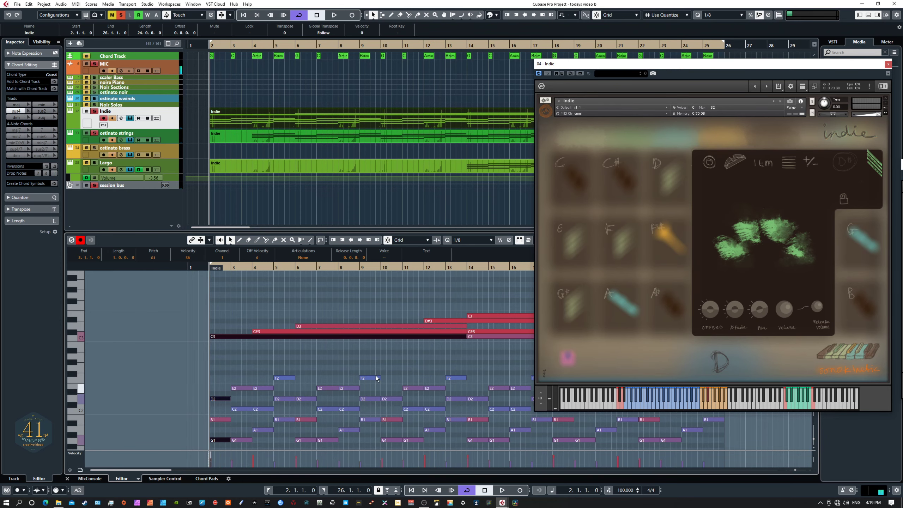
left_click_drag(415, 356, 378, 357)
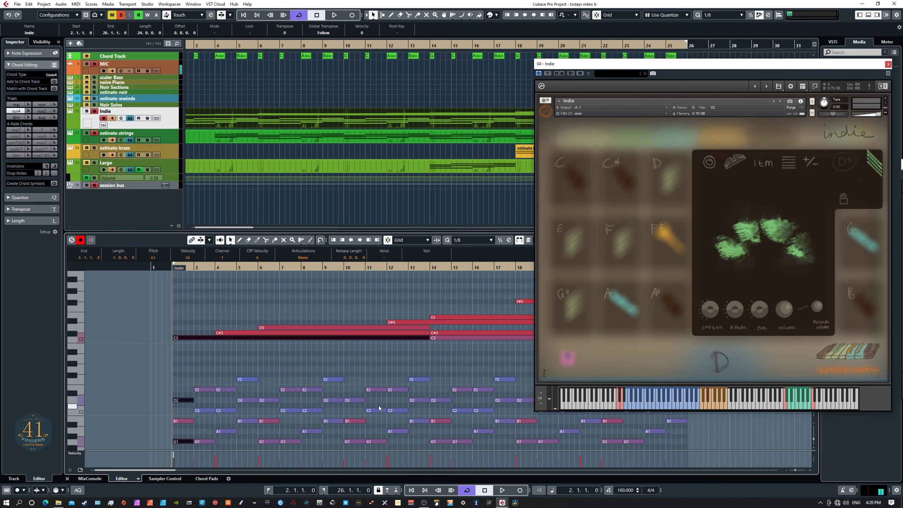
Step: Play the Indie part from bar 2 to about bar 14 and audition the E slot's string quartet phrase under "glimpses"
key("space")
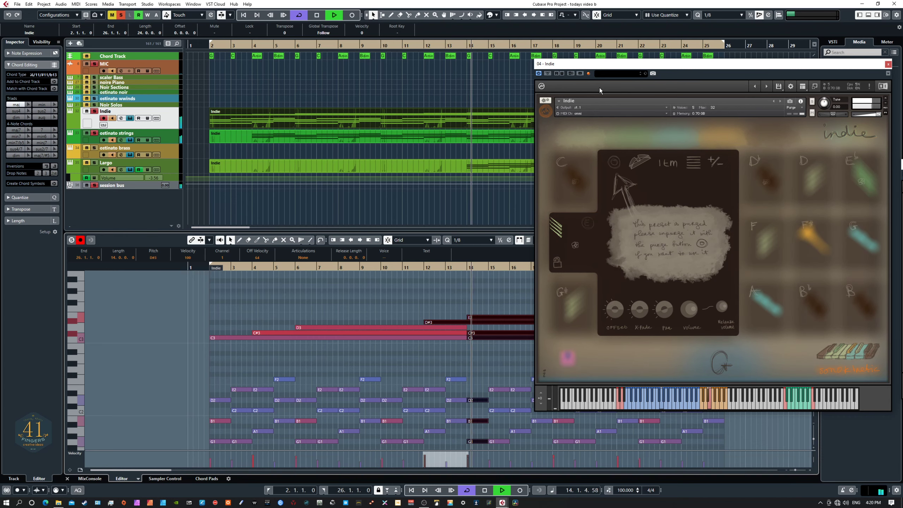
key("space")
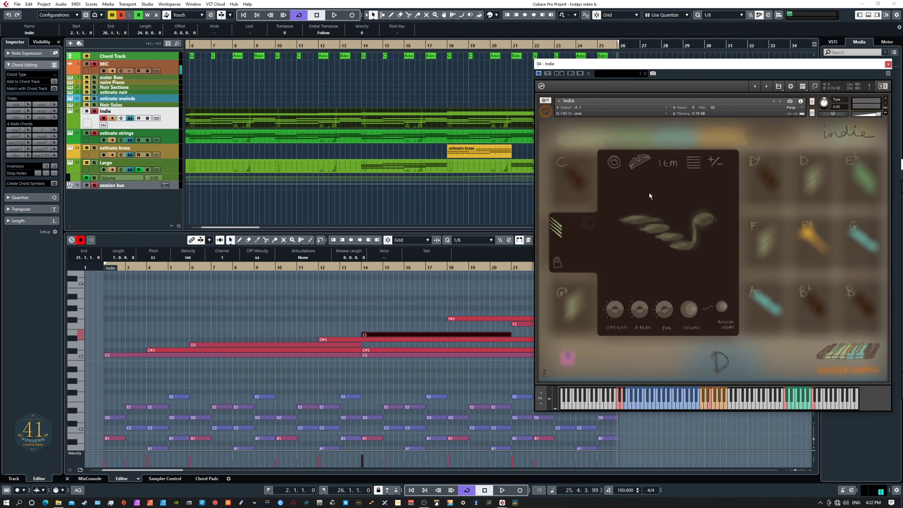
left_click(664, 235)
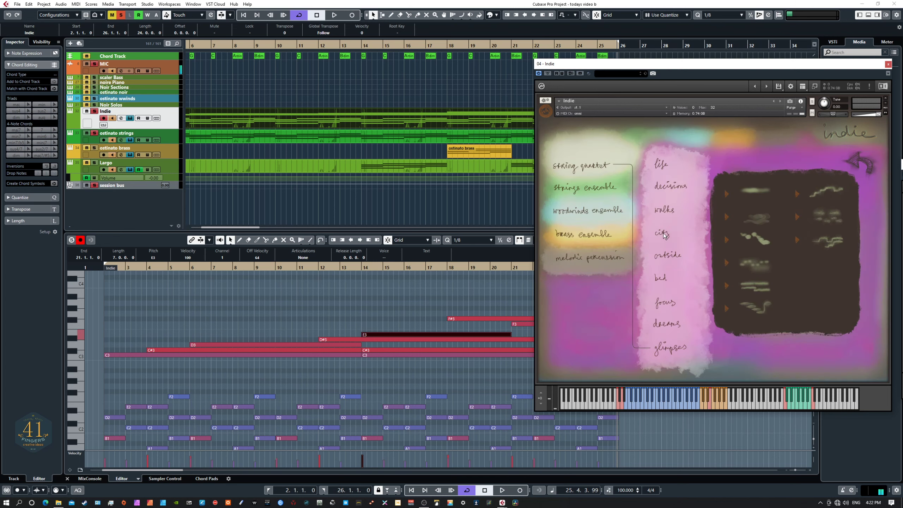
left_click(727, 308)
left_click(861, 163)
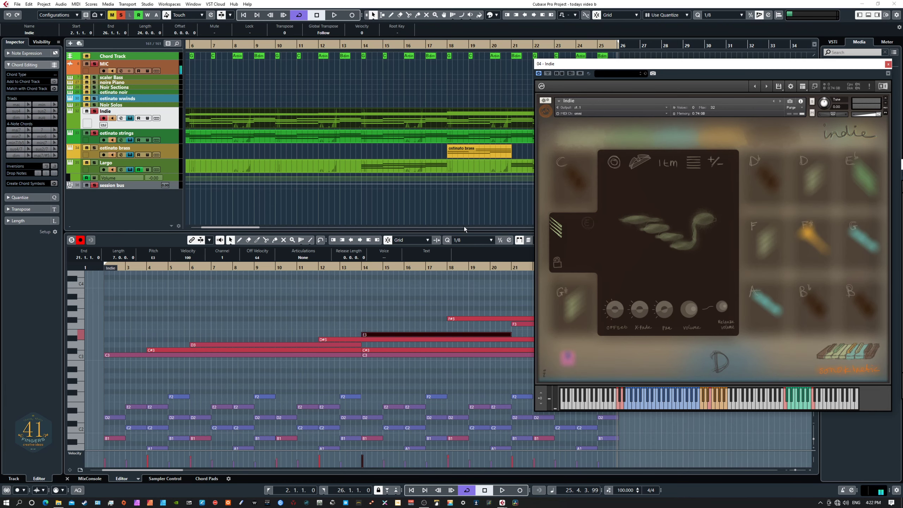
Step: Open the Largo track's instrument and audition the first string phrase in its high phrases list
left_click(172, 167)
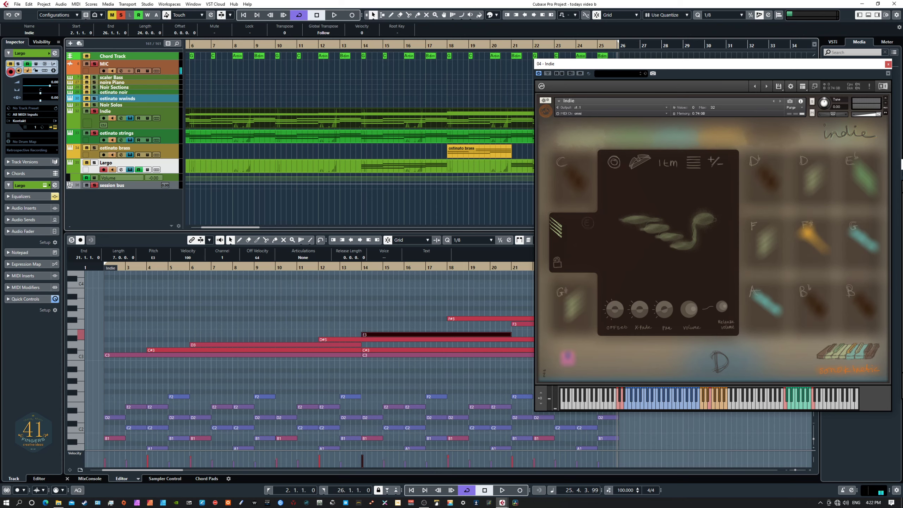
left_click(130, 170)
left_click_drag(149, 202, 642, 108)
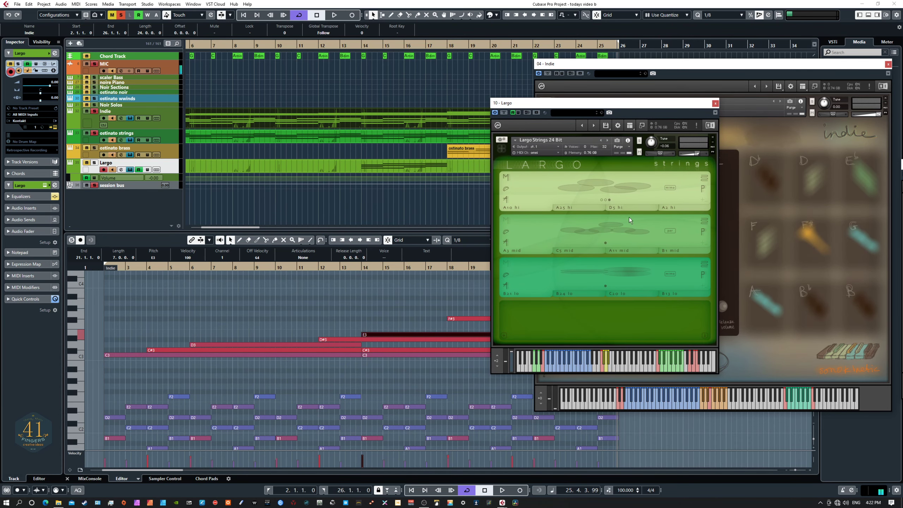
left_click(592, 188)
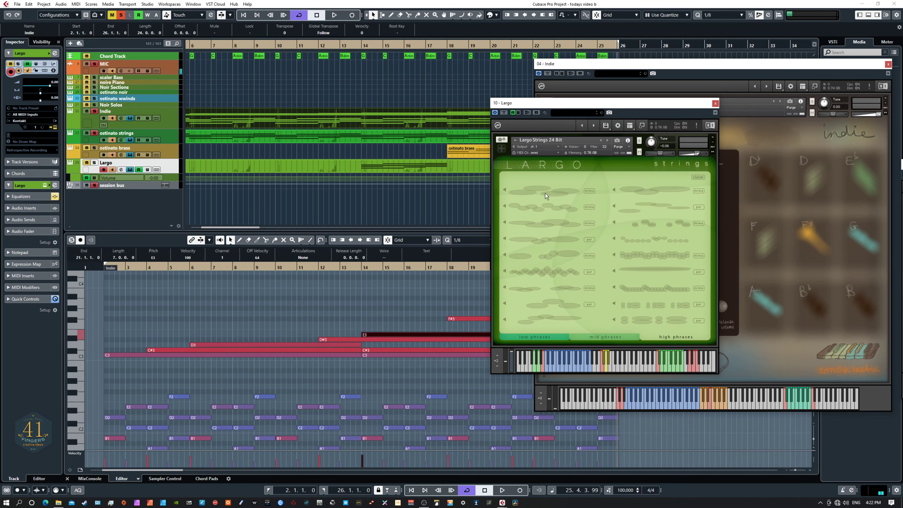
left_click(505, 190)
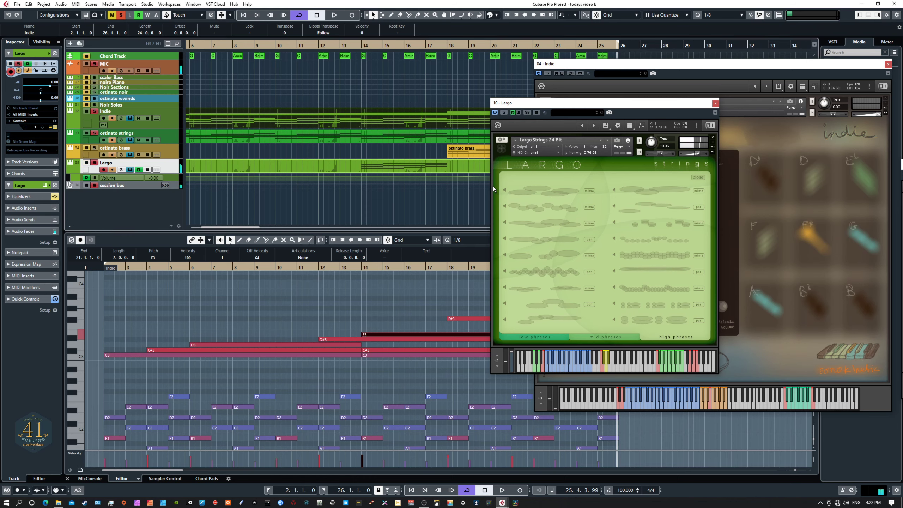
left_click(505, 190)
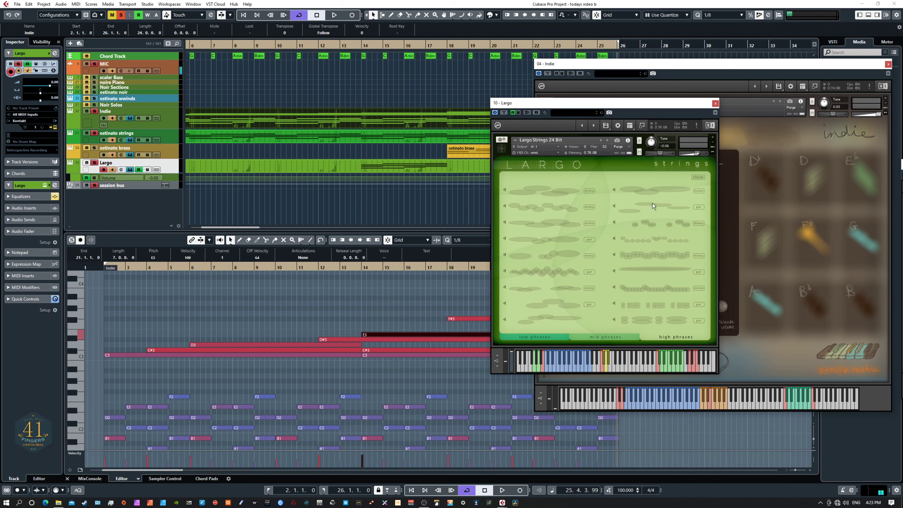
left_click(699, 178)
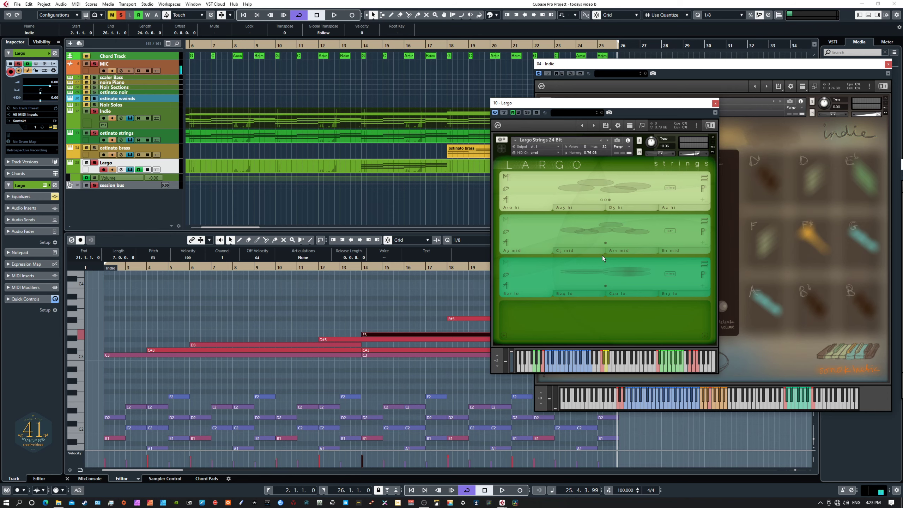
Step: Load the Close microphone samples alongside Decca in Largo's microphone settings
left_click(504, 335)
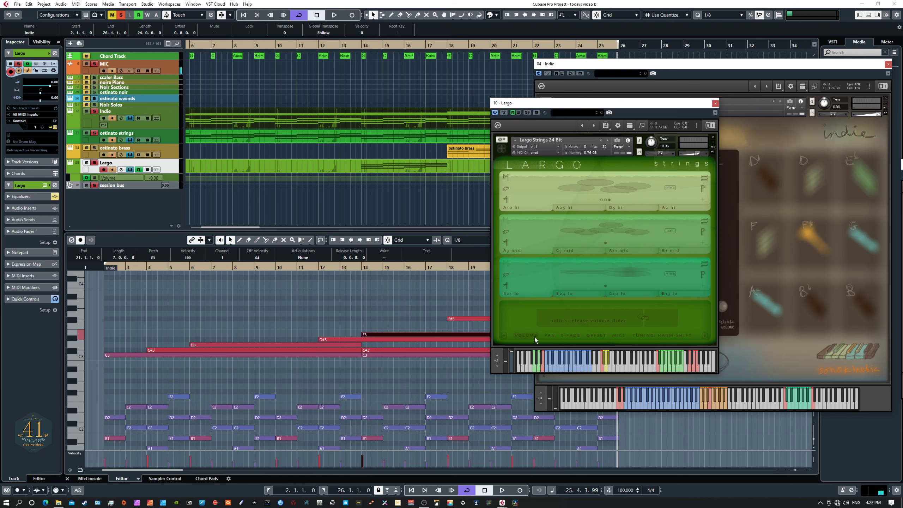
left_click(619, 337)
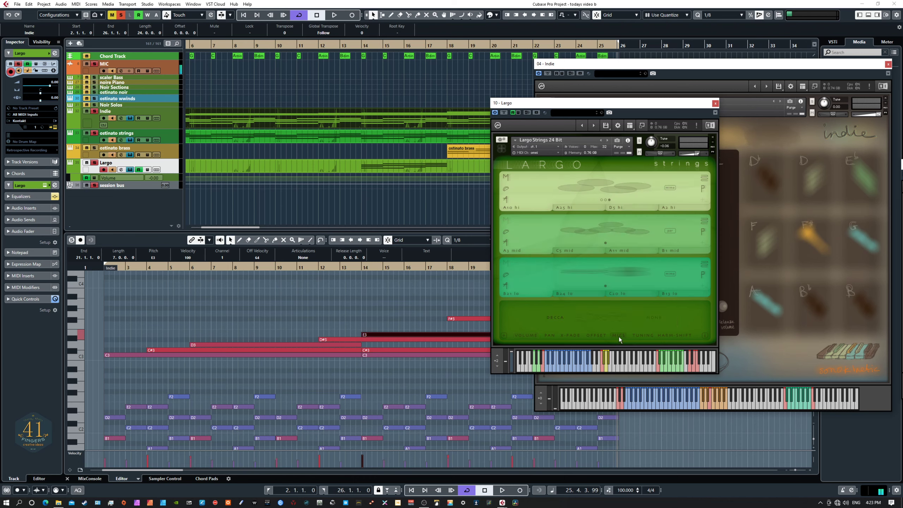
left_click(558, 319)
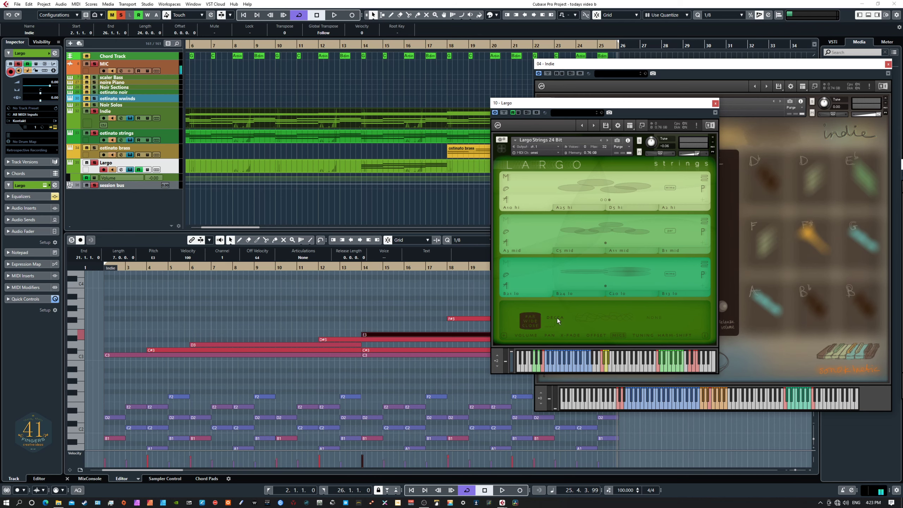
left_click(654, 318)
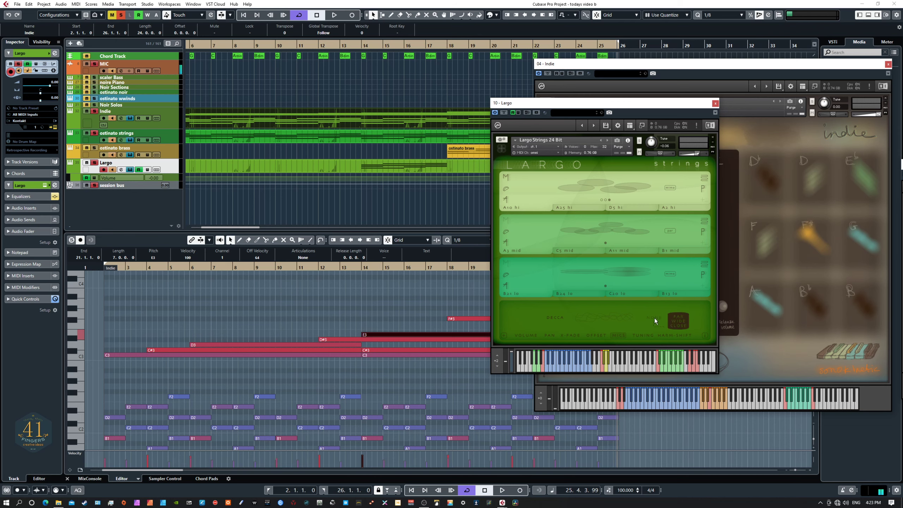
left_click(676, 327)
left_click_drag(559, 104, 601, 85)
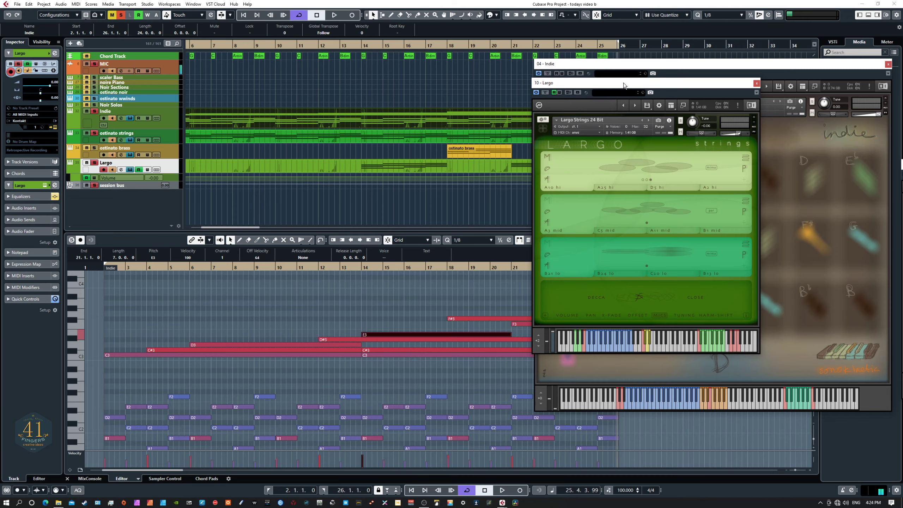
Step: Play the arrangement from bar 2 to about bar 21, following the Largo part's notes with the Largo and Indie instruments in view
left_click_drag(624, 83, 213, 158)
left_click(347, 159)
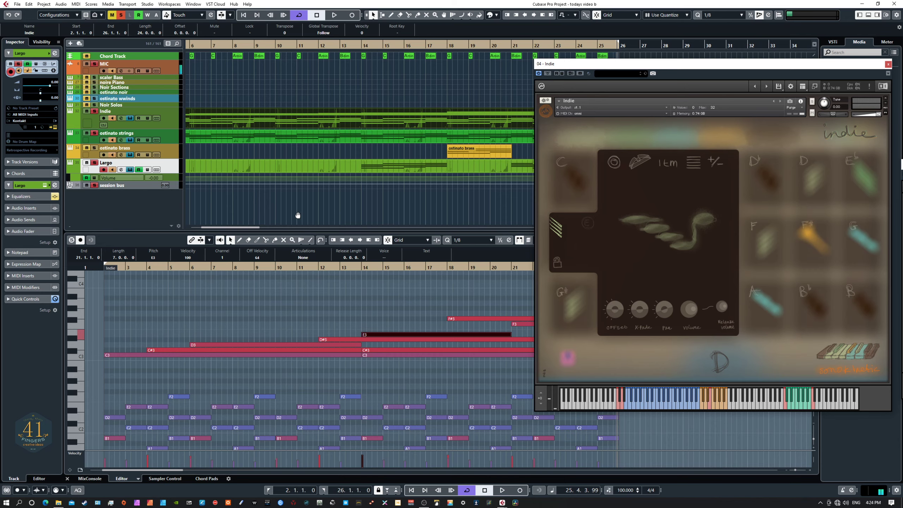
scroll(416, 209, "left", 4)
key("KP_1")
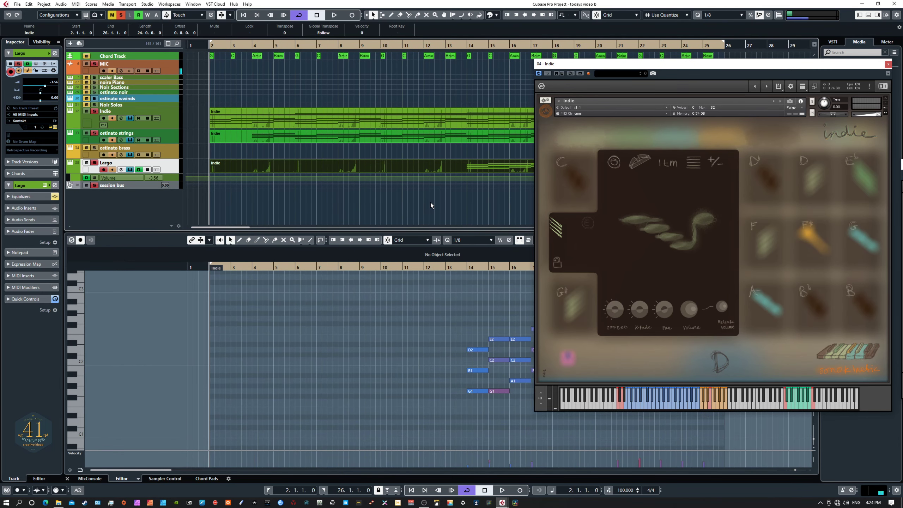
key("space")
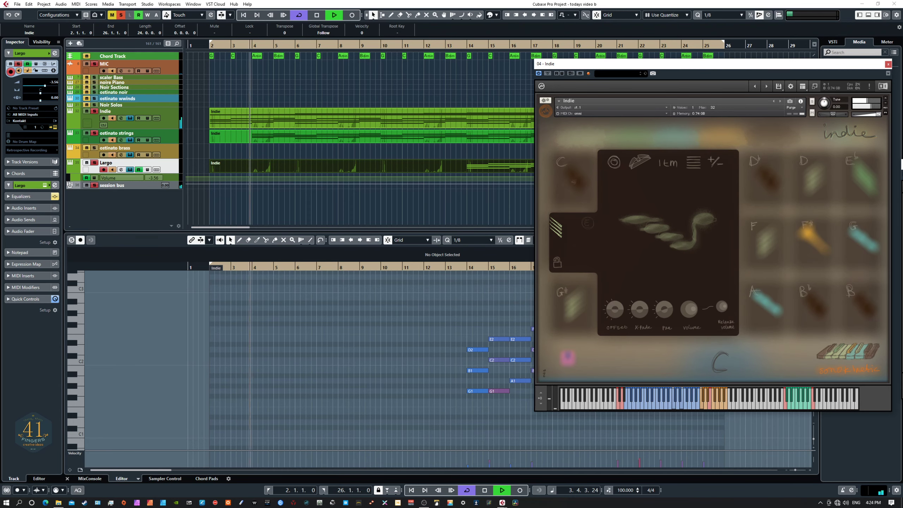
left_click_drag(0, 210, 792, 194)
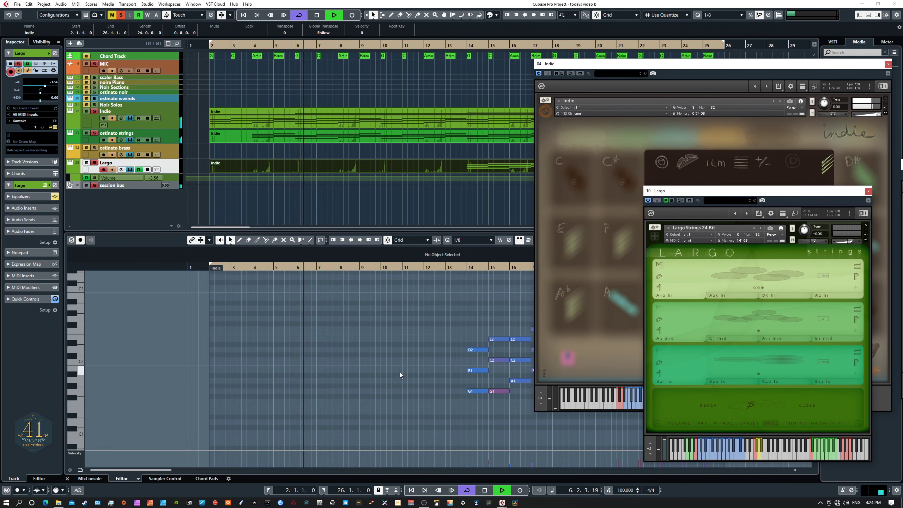
key("f")
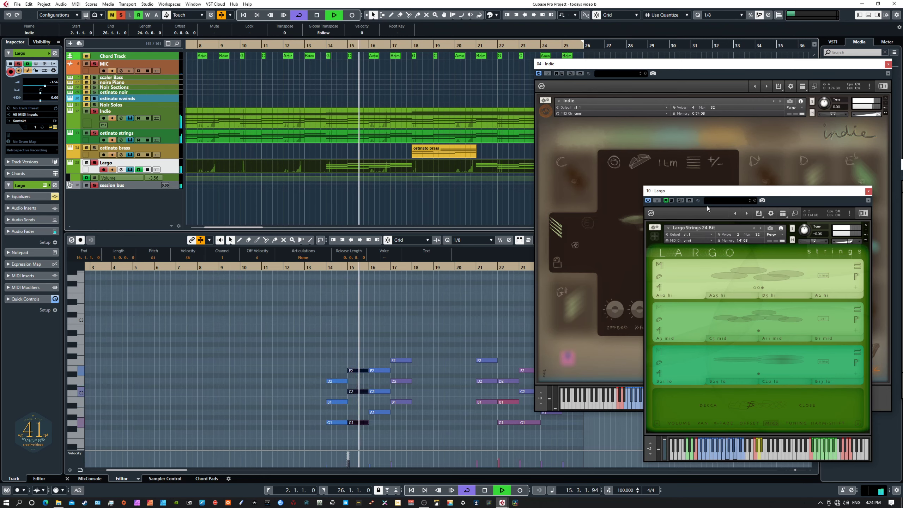
left_click_drag(694, 193, 775, 183)
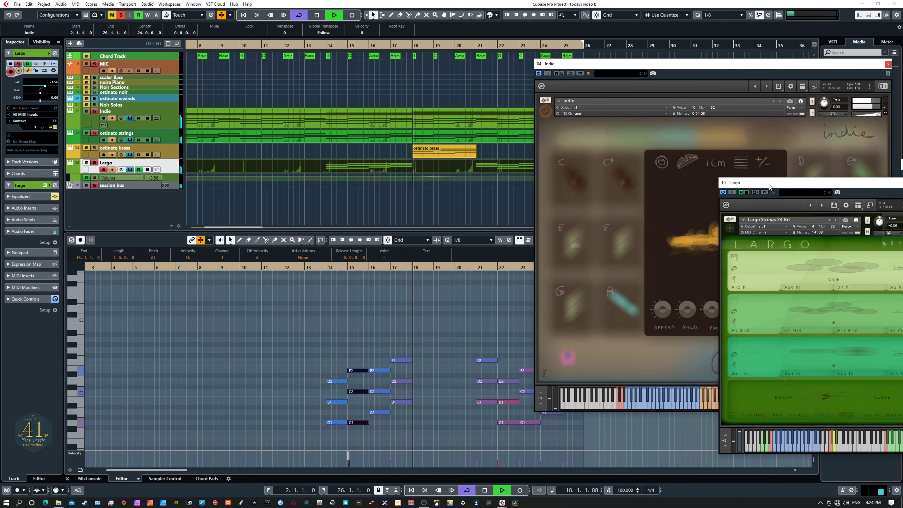
left_click_drag(776, 183, 634, 188)
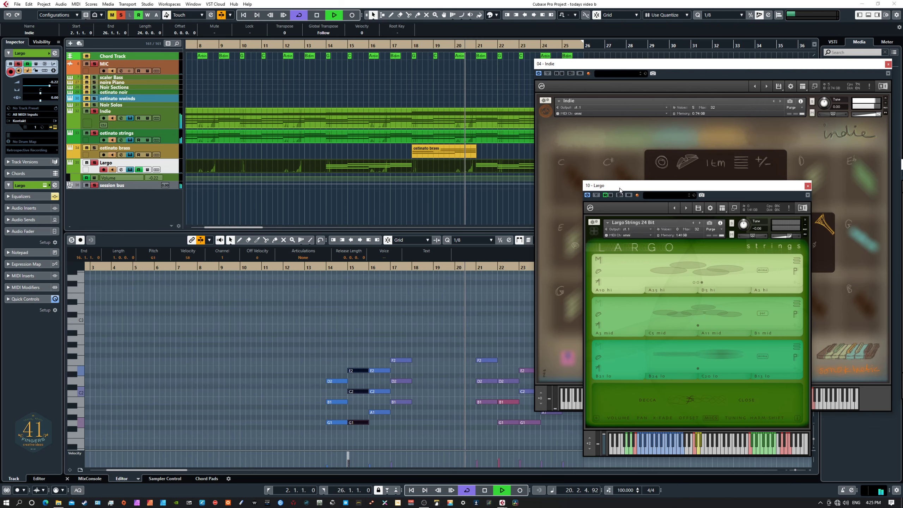
left_click_drag(620, 188, 622, 213)
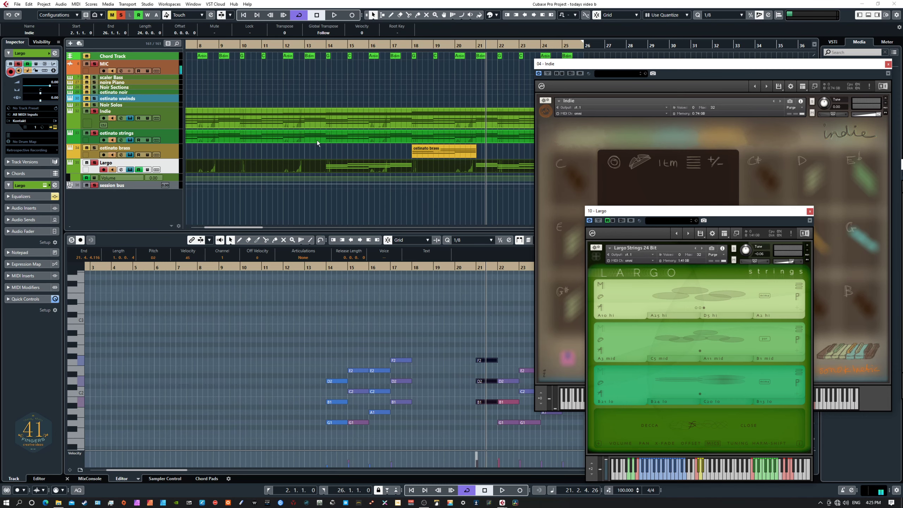
Step: Inspect the Indie part's F#3 keyswitch note starting at bar 18 and bring the Indie instrument forward
left_click(169, 120)
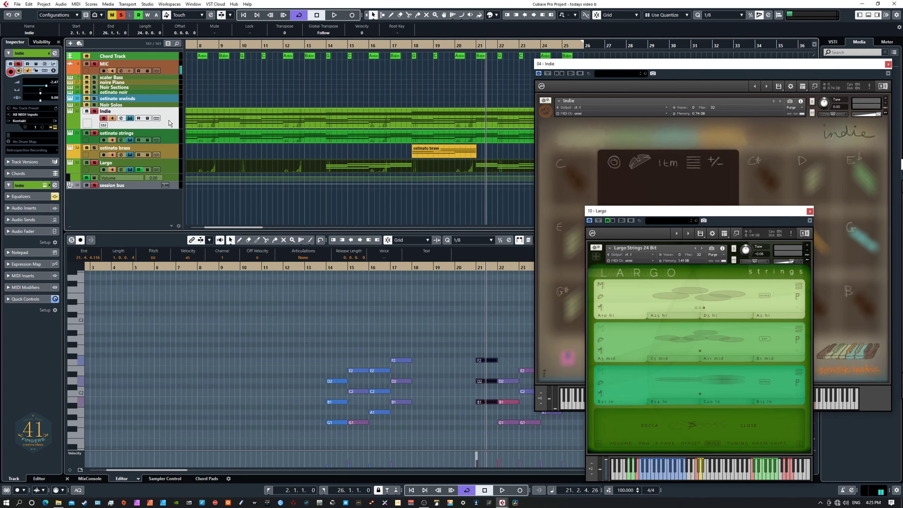
left_click(230, 116)
left_click_drag(453, 314, 385, 333)
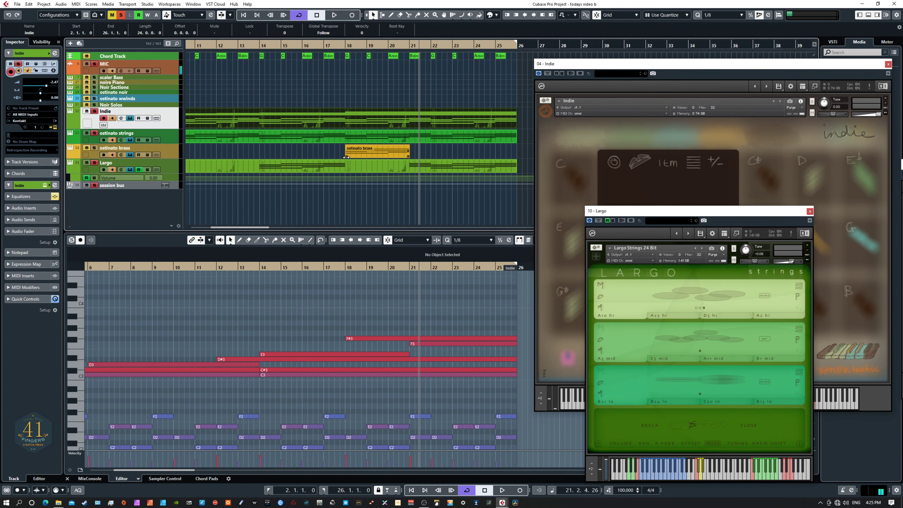
left_click(363, 339)
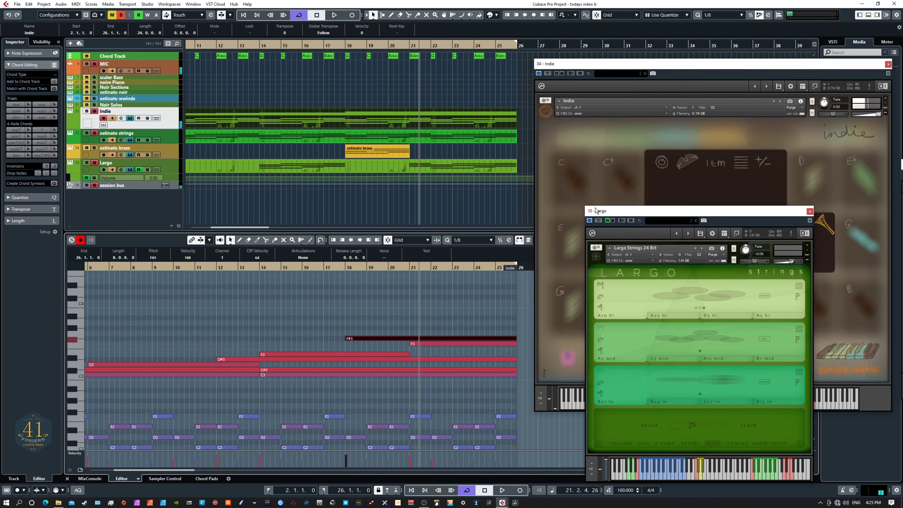
left_click(689, 199)
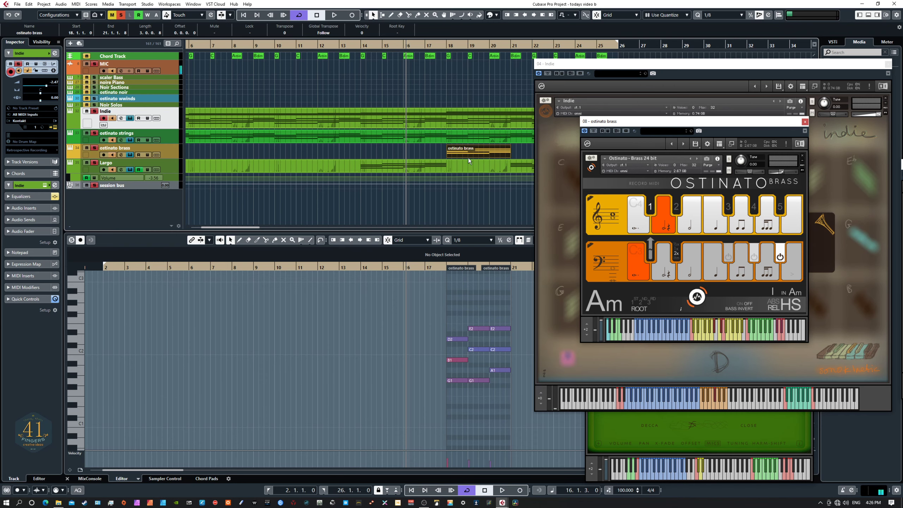
Step: Compare the ostinato brass part's chord notes at bars 18 to 21 with the Indie part's notes
left_click(458, 120)
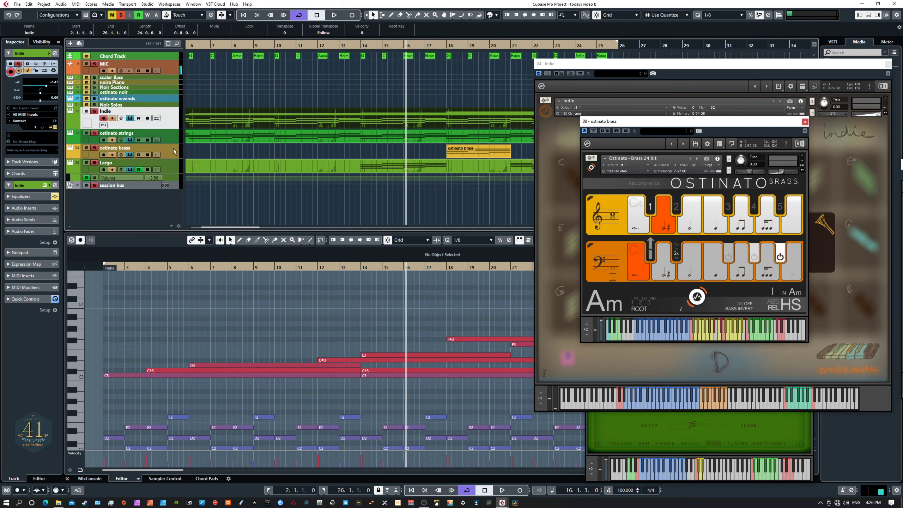
left_click(473, 149)
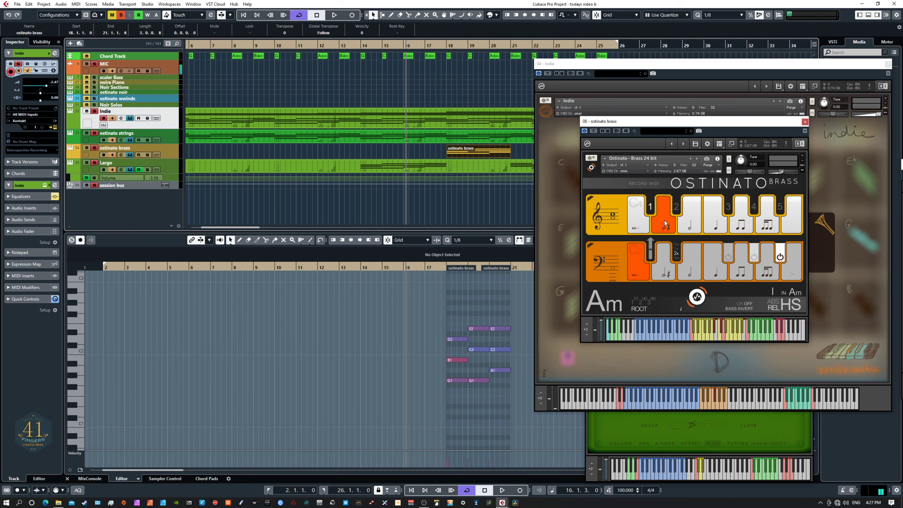
left_click(459, 123)
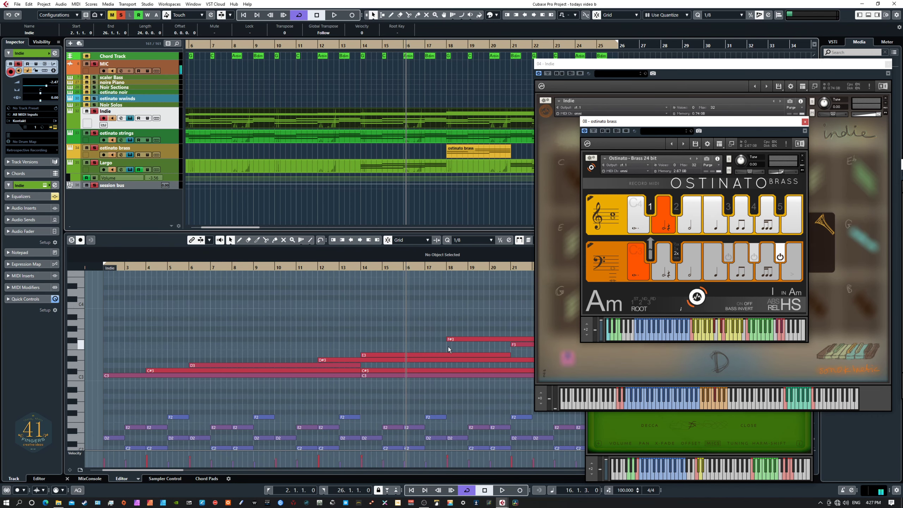
Step: Select the Indie part's F#3 keyswitch note and audition its brass ensemble phrase under "dreams", moving the ostinato brass window aside
left_click(461, 339)
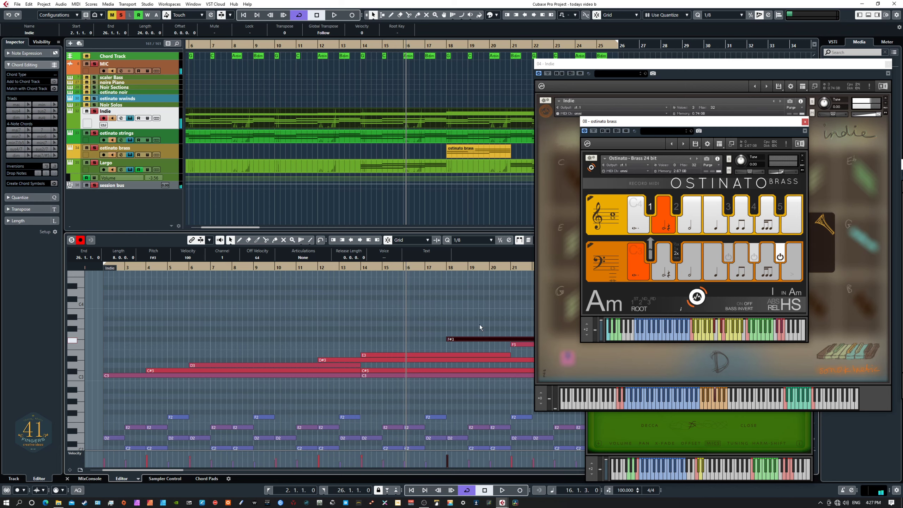
left_click_drag(617, 127, 691, 331)
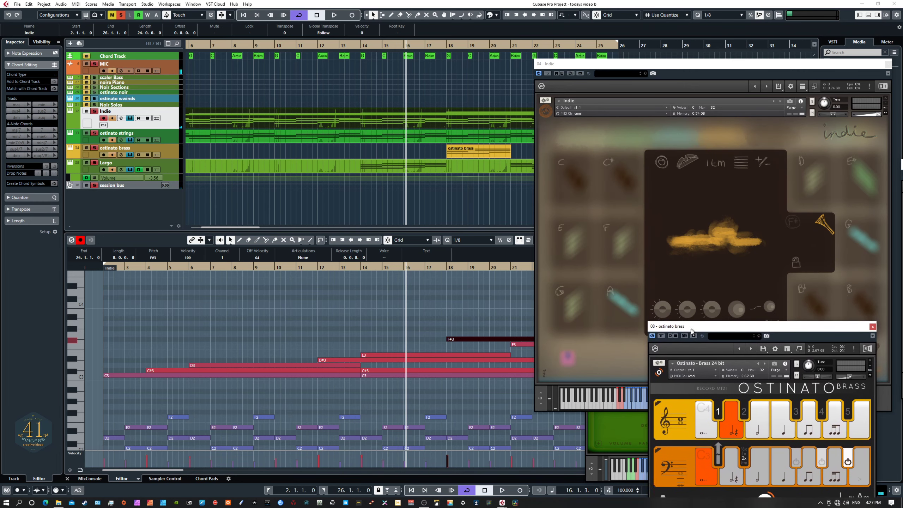
left_click(715, 238)
left_click(716, 237)
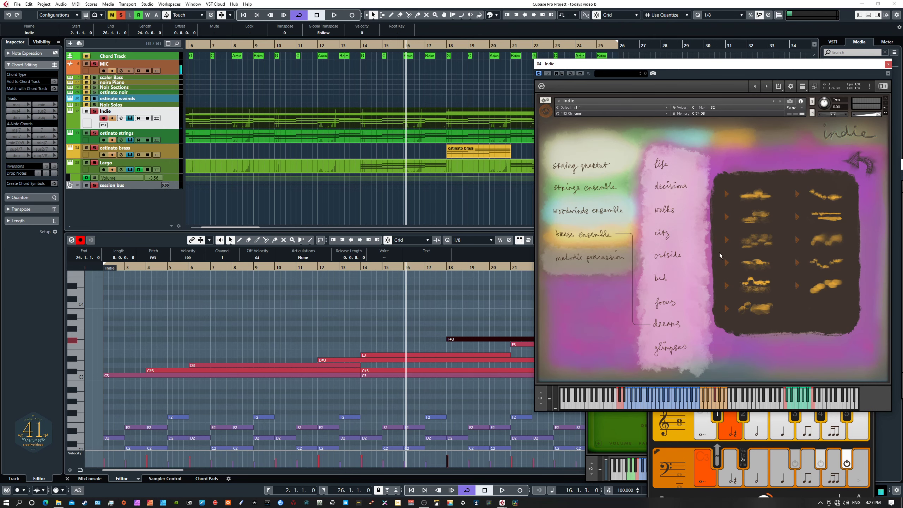
left_click(727, 194)
left_click(864, 164)
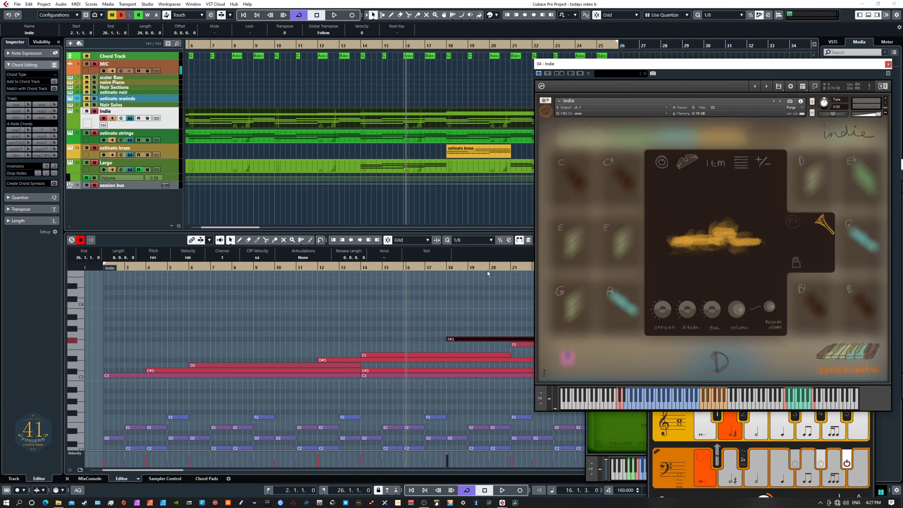
scroll(480, 288, "right", 5)
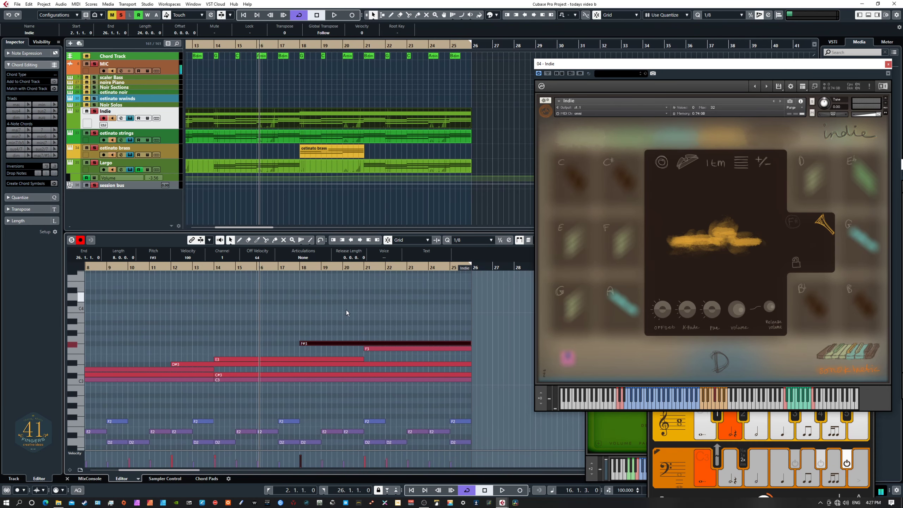
Step: Select the Indie part's F3 keyswitch note at bar 21 and clear the Indie, ostinato brass and Largo windows off the arrangement
left_click(379, 351)
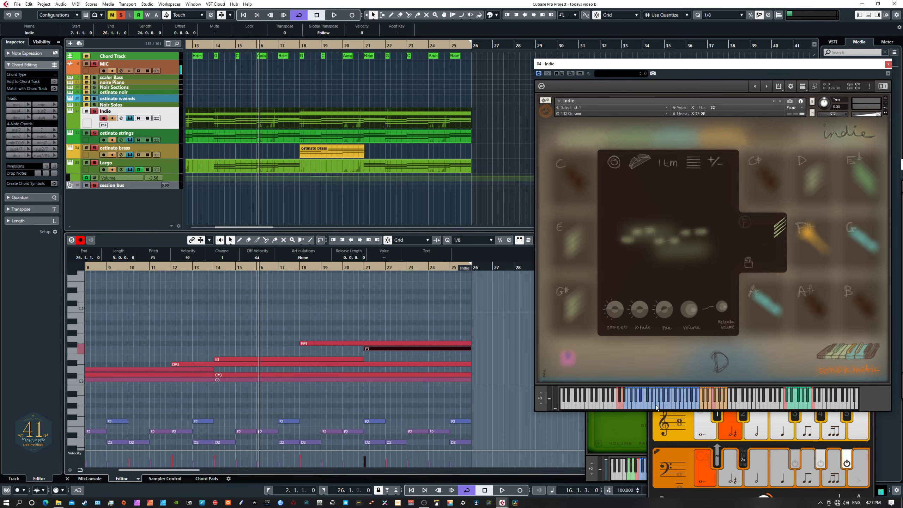
left_click(889, 65)
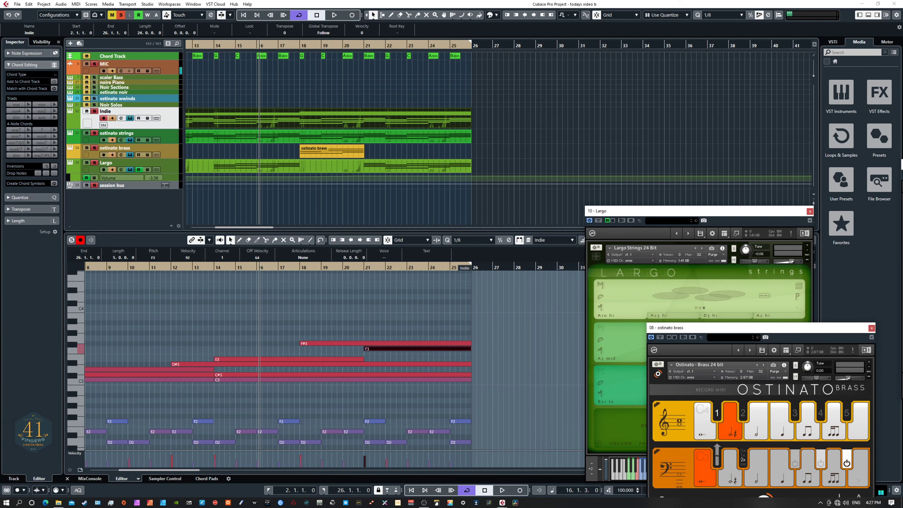
left_click_drag(692, 330, 0, 214)
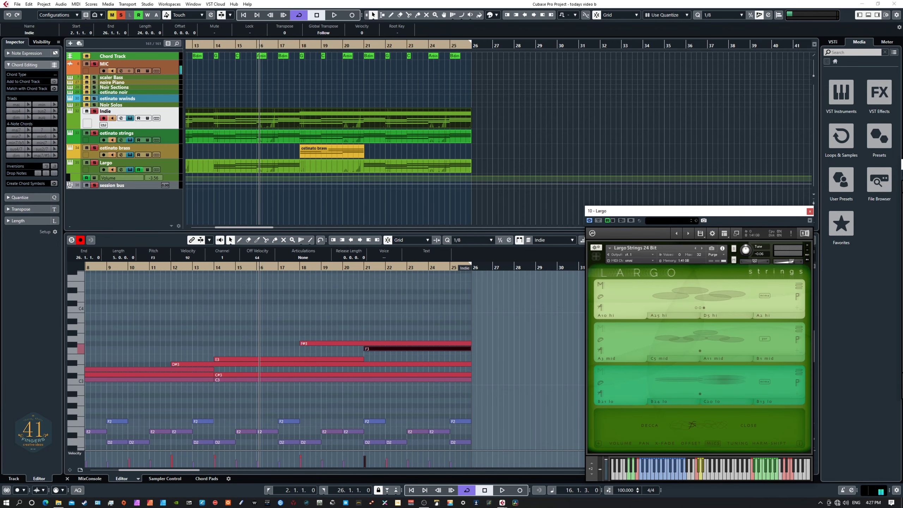
left_click_drag(651, 212, 0, 213)
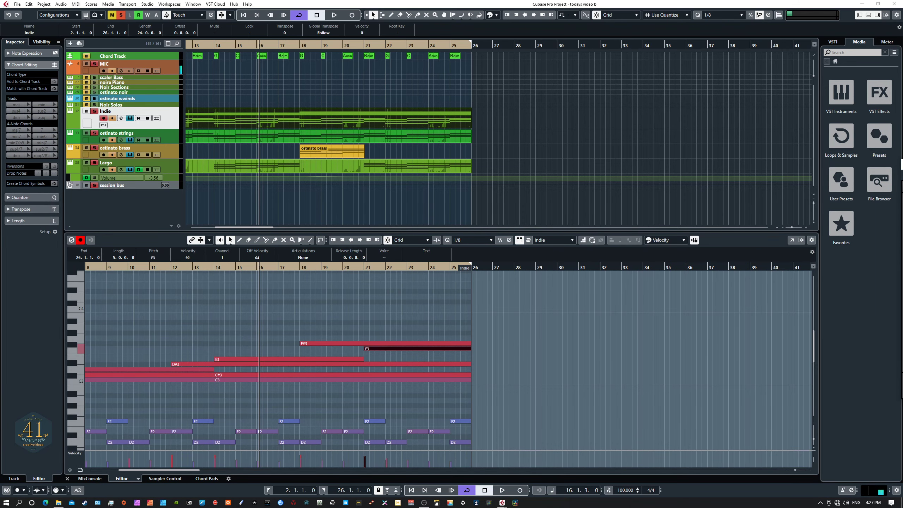
Step: Play the full arrangement from bar 2 to the end of bar 25 with the Indie part's notes in view
key("KP_1")
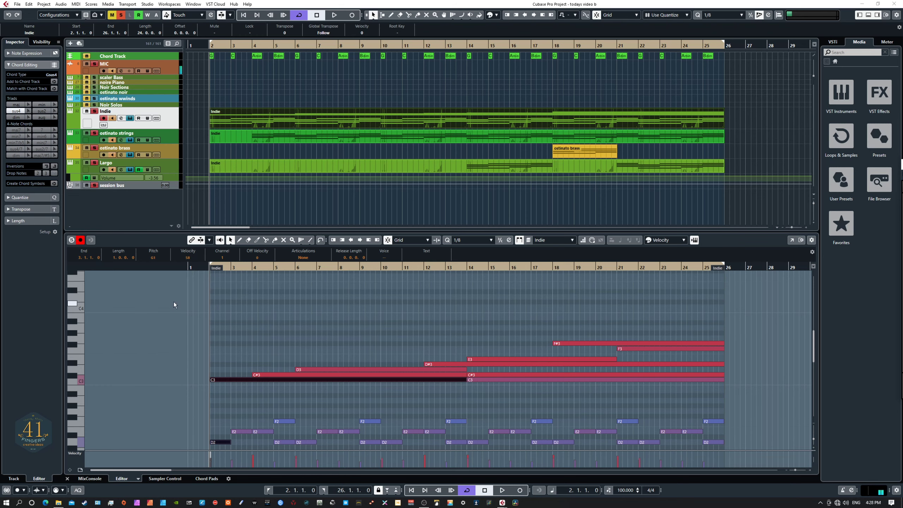
key("space")
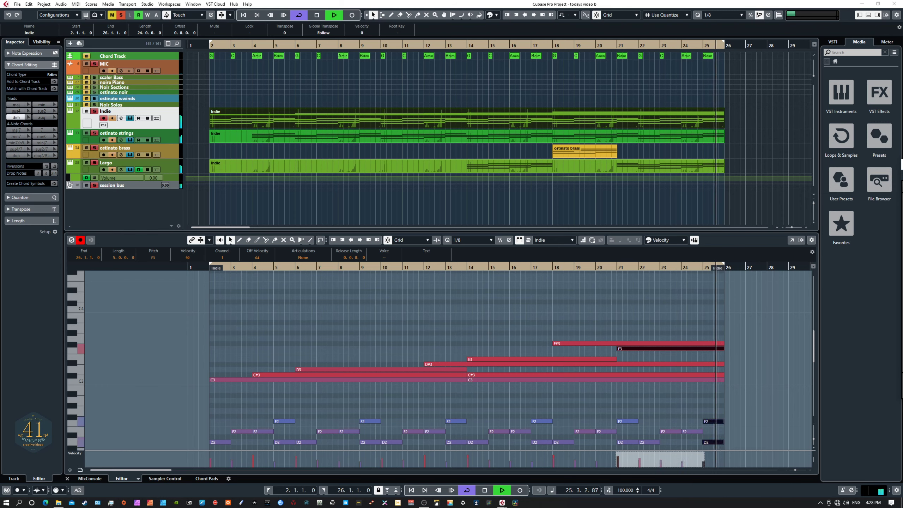
key("space")
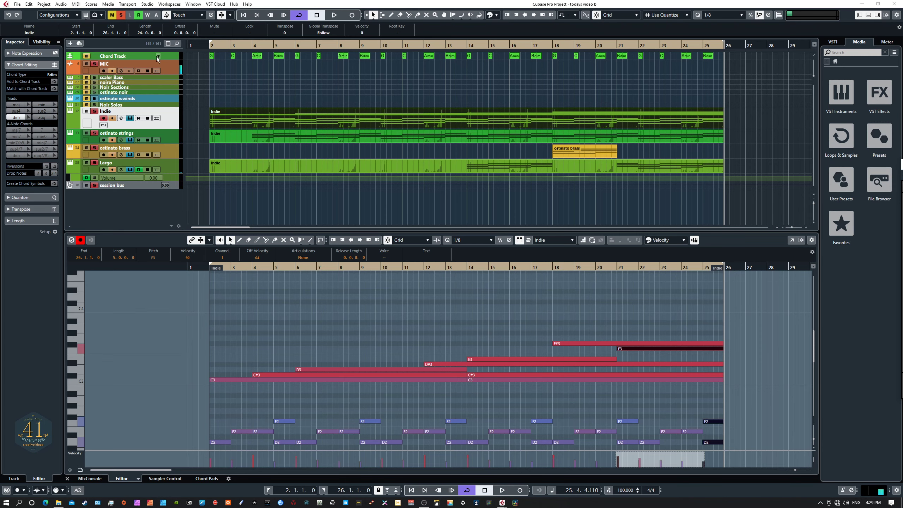
Step: Compare the Chord Track with the Indie part's low chord notes, selecting those notes from bar 2 to about bar 18
left_click(157, 57)
left_click(137, 56)
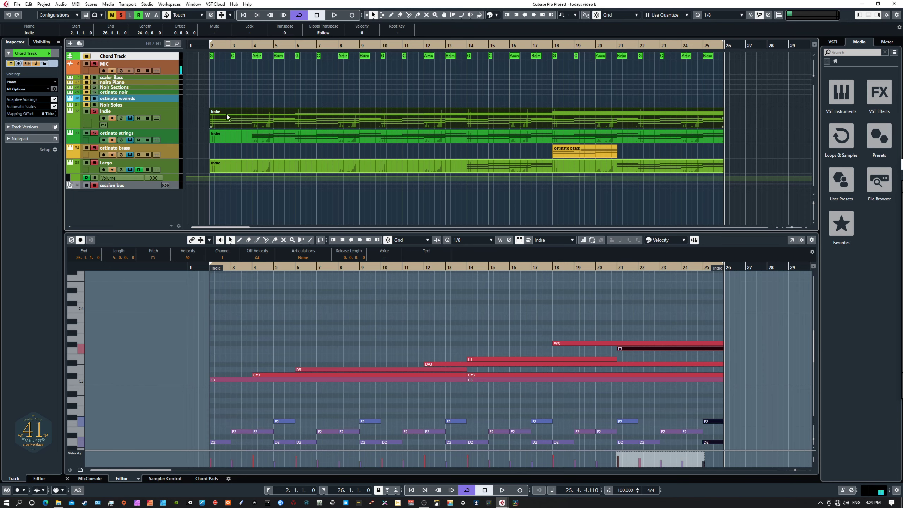
left_click(161, 118)
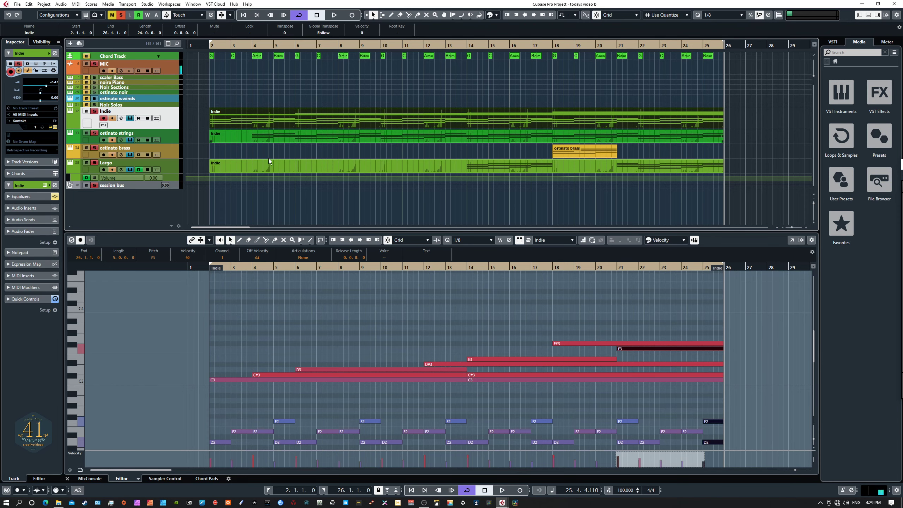
left_click_drag(814, 337, 816, 356)
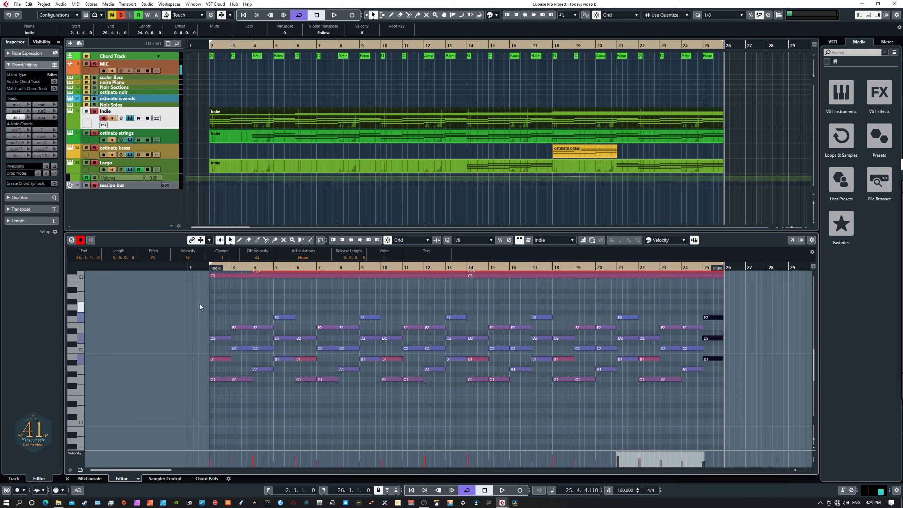
left_click_drag(192, 303, 568, 410)
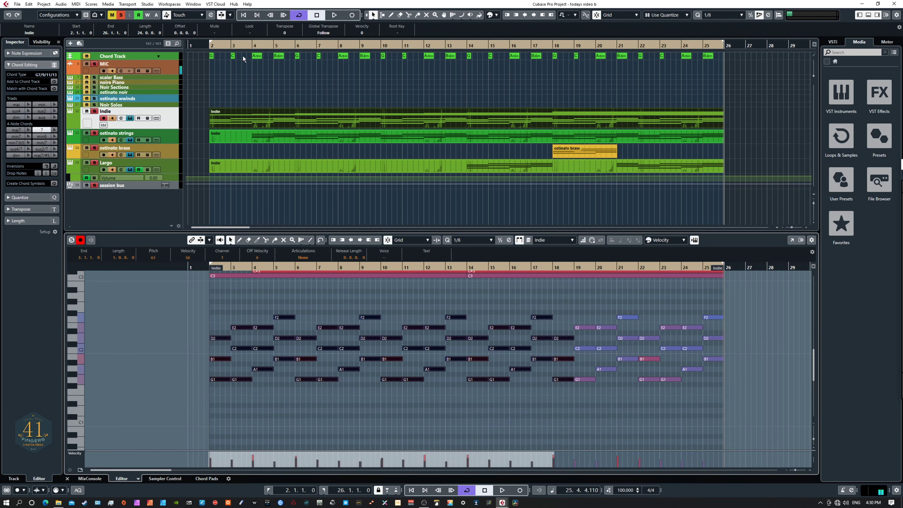